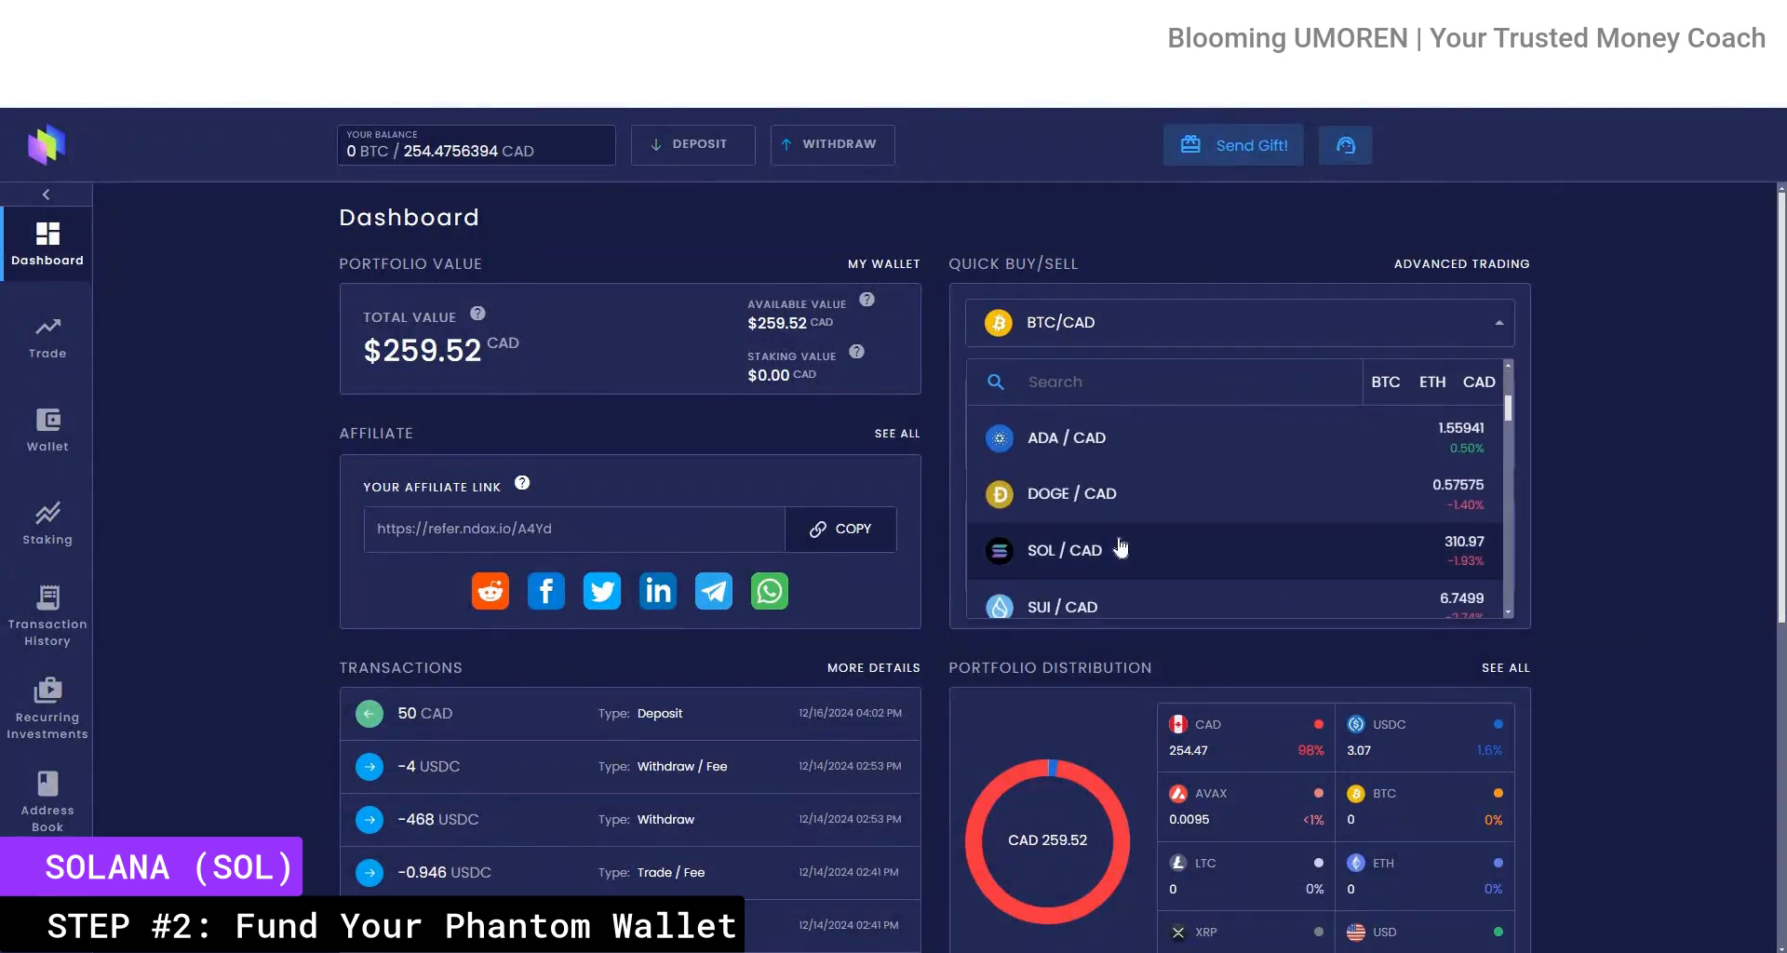
Step: Market-buy about 0.81 SOL on the SOL/CAD pair using the full 254.47 CAD balance
click(1125, 547)
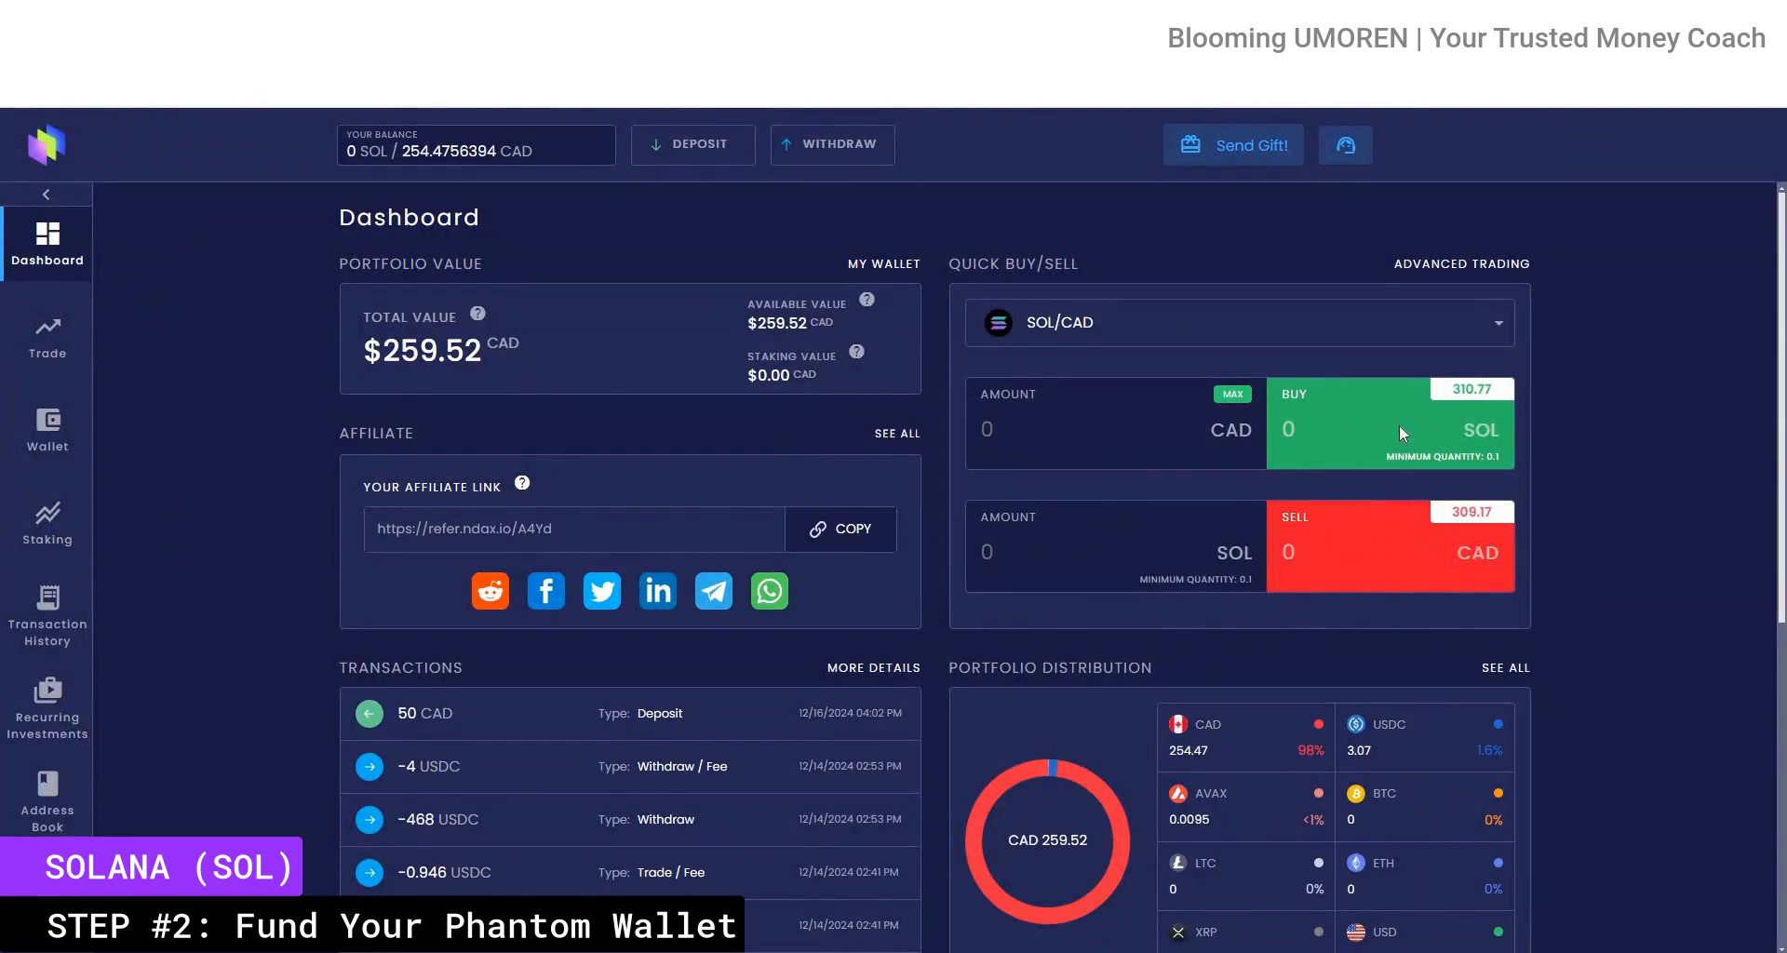
click(1232, 393)
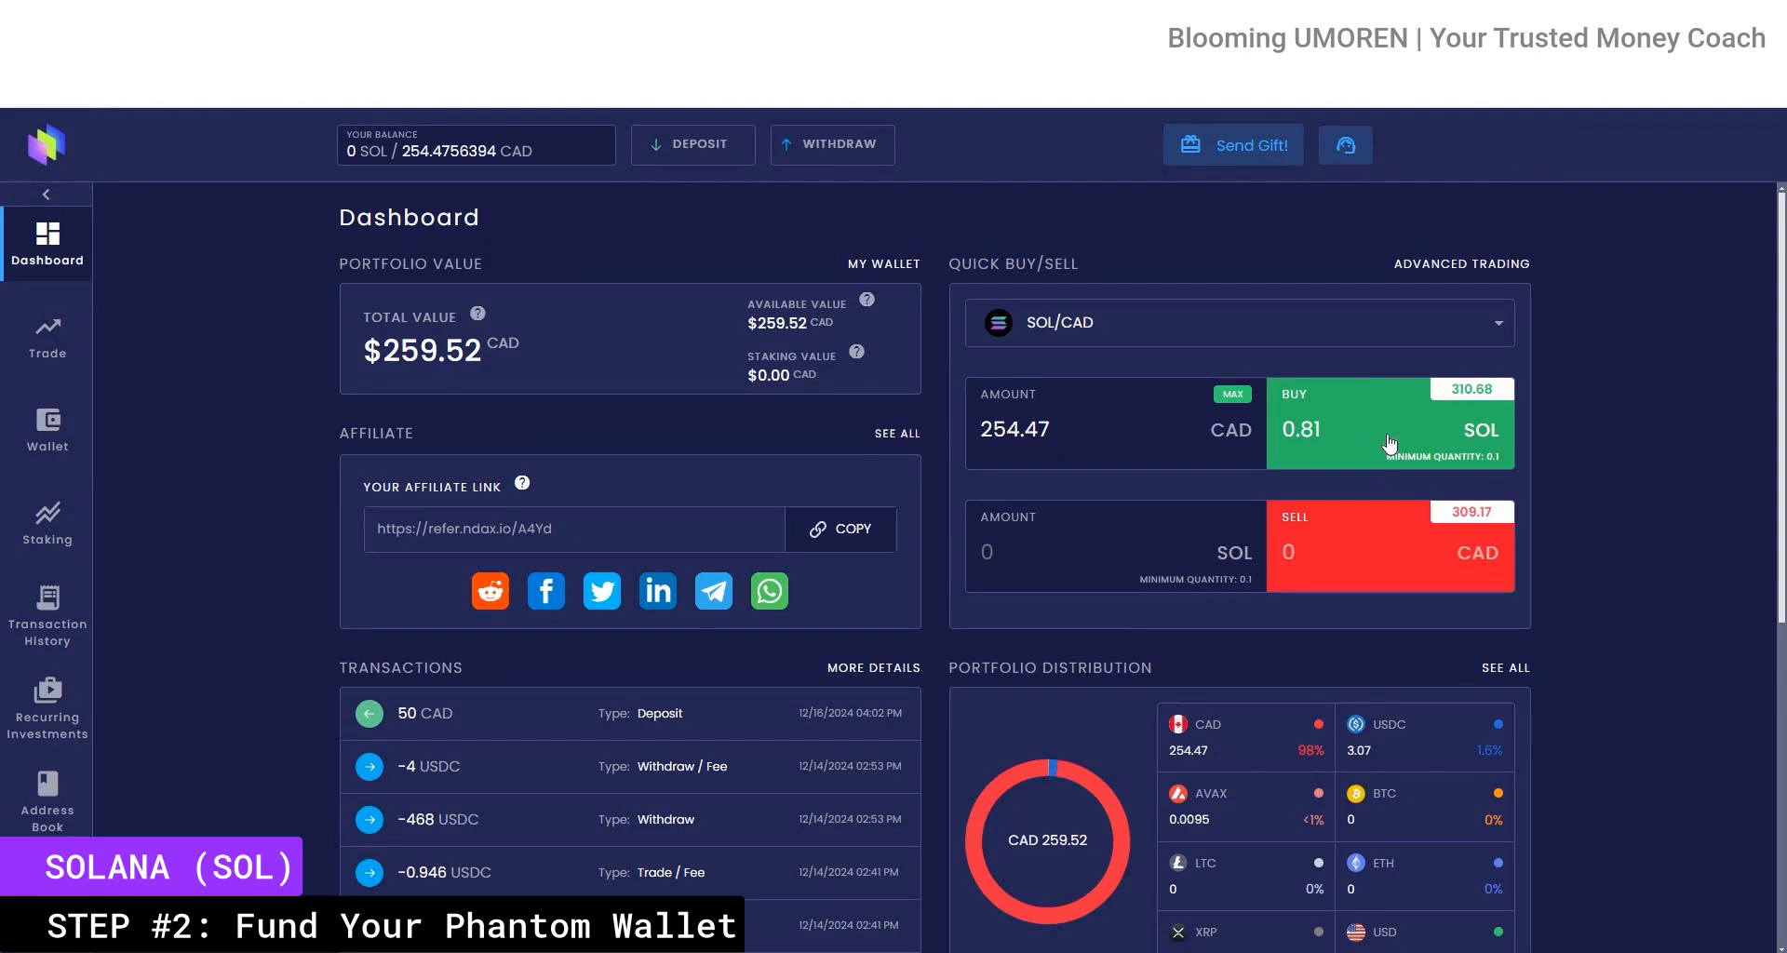
click(1386, 433)
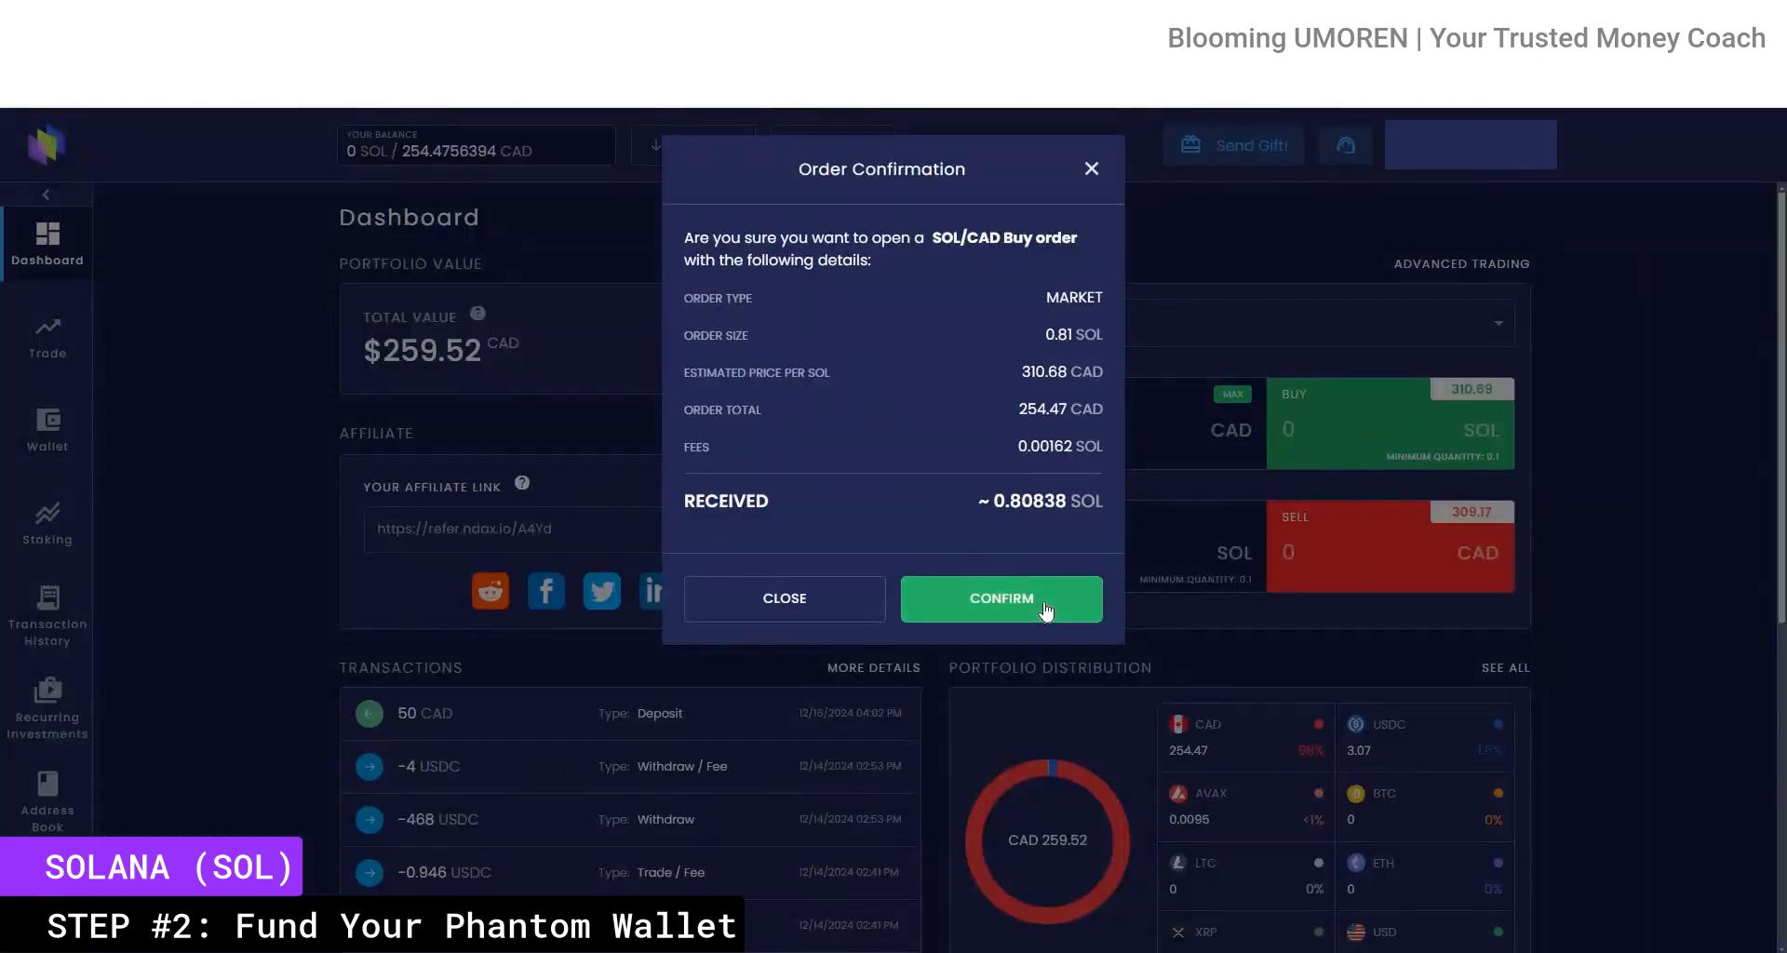
click(1045, 603)
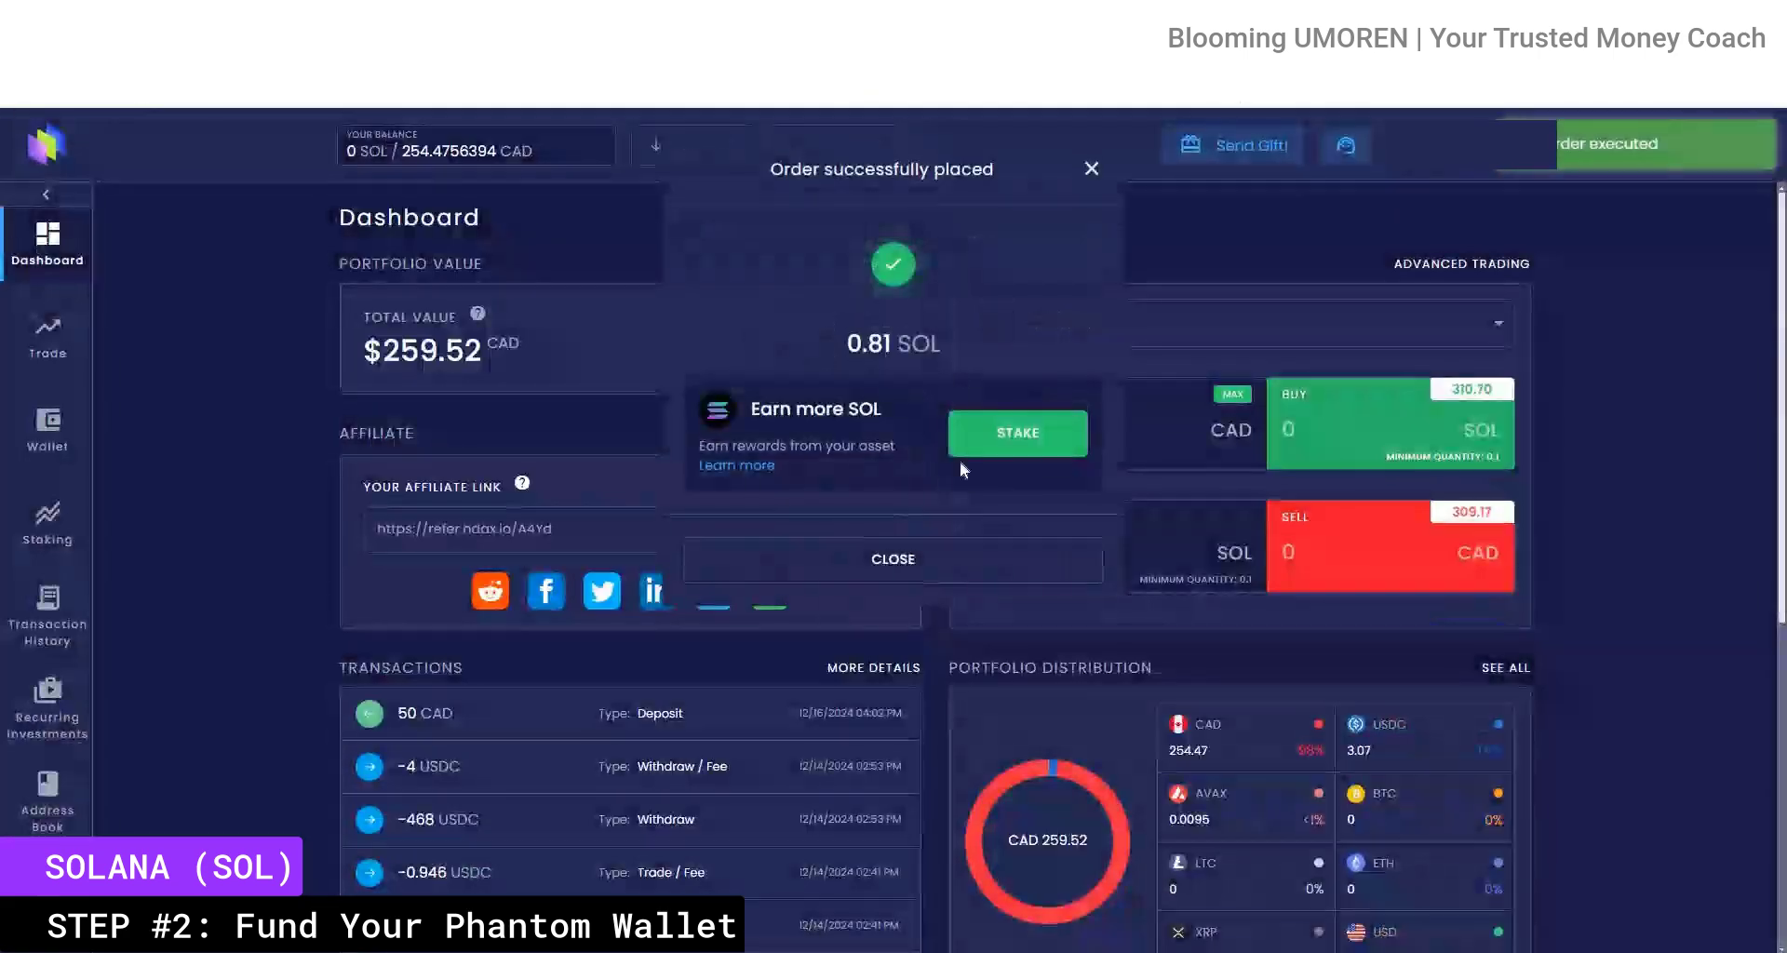
click(1091, 169)
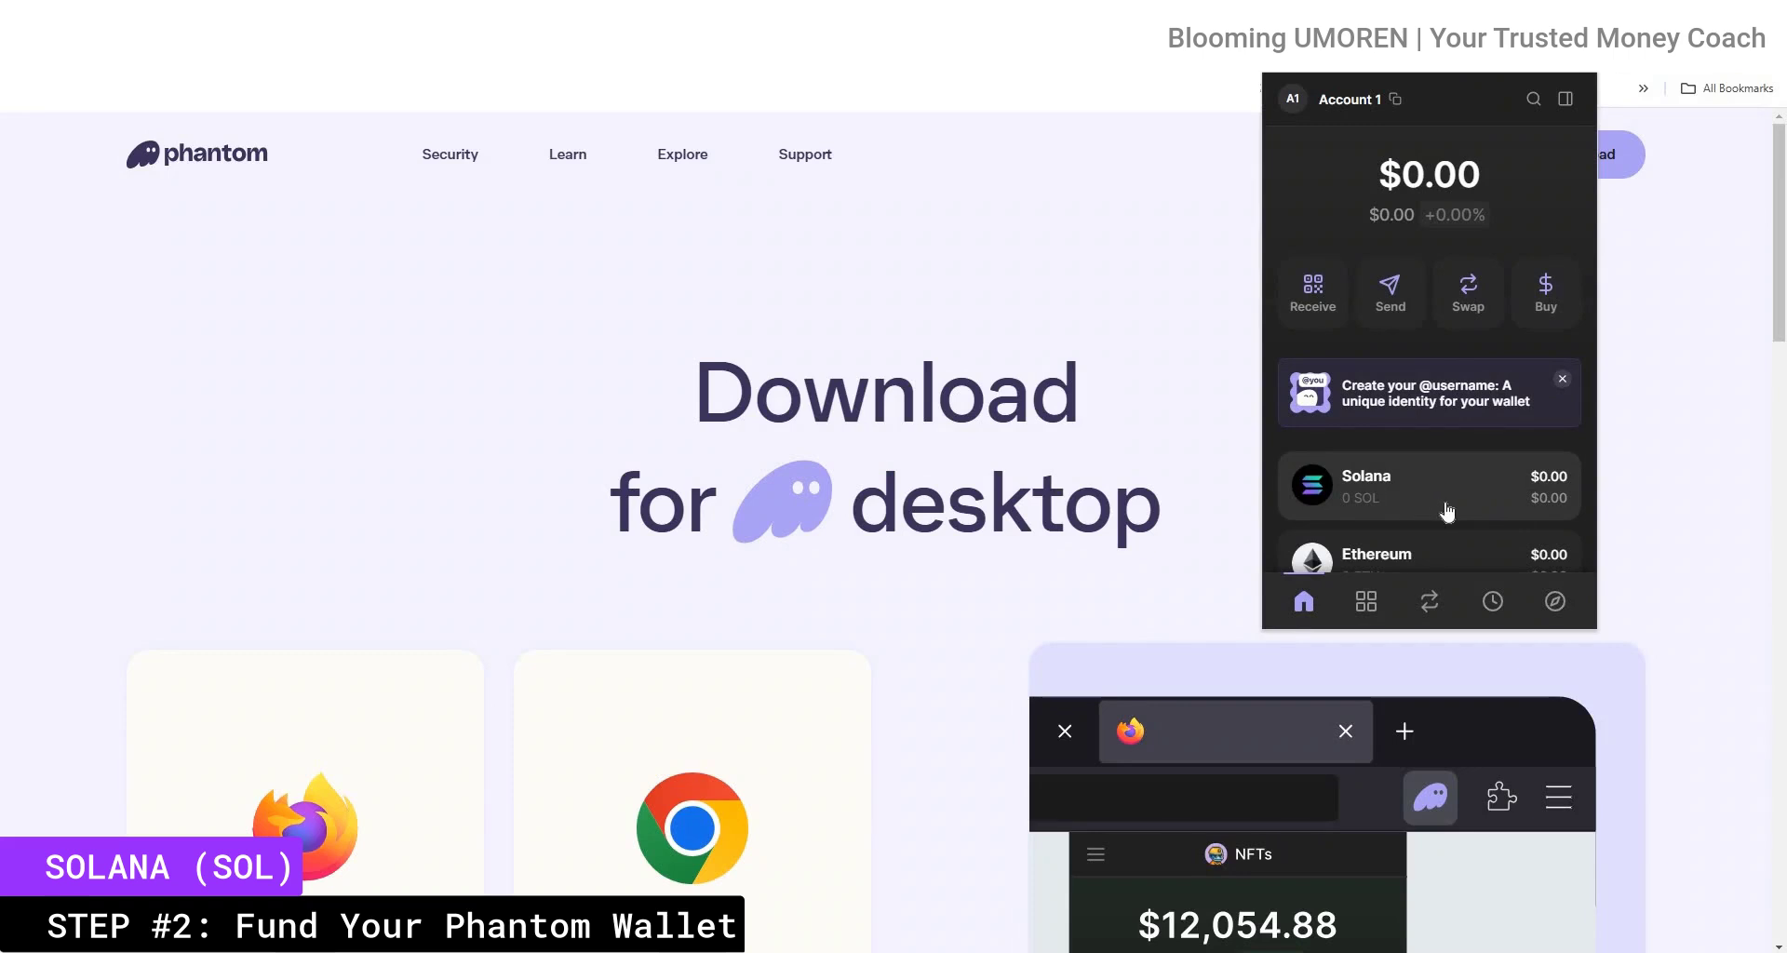
Step: Copy the Phantom wallet's Solana receiving address from its Receive sheet
click(1411, 477)
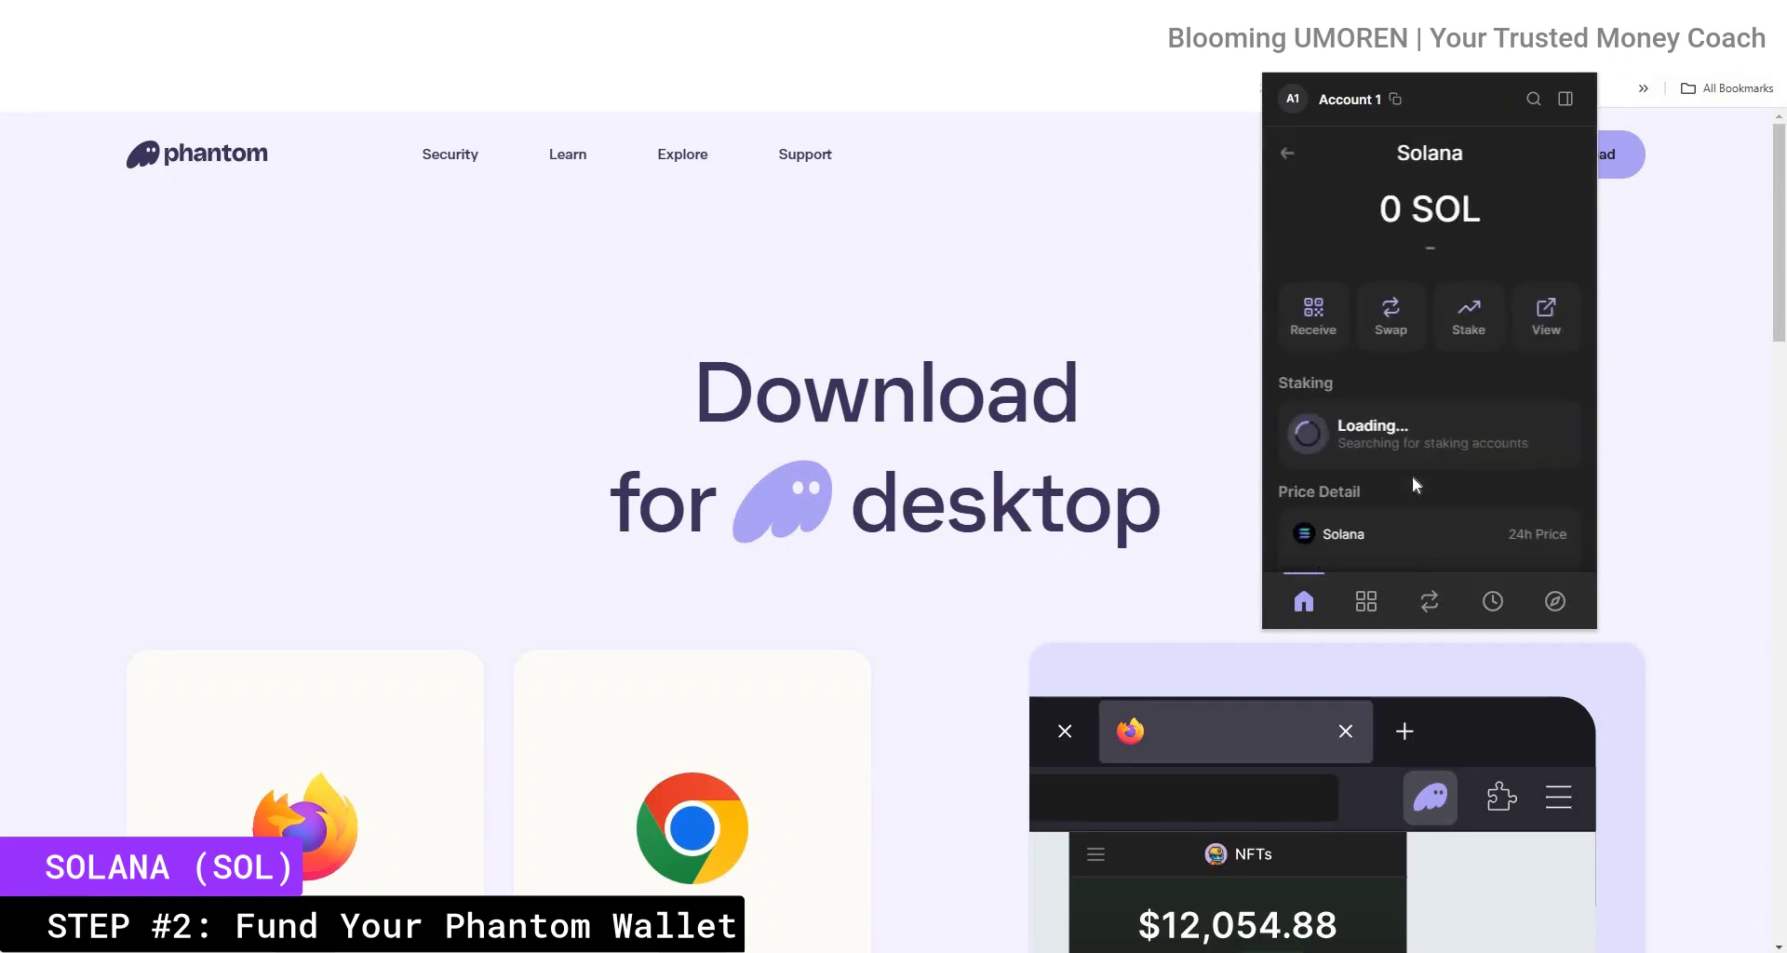
click(1320, 311)
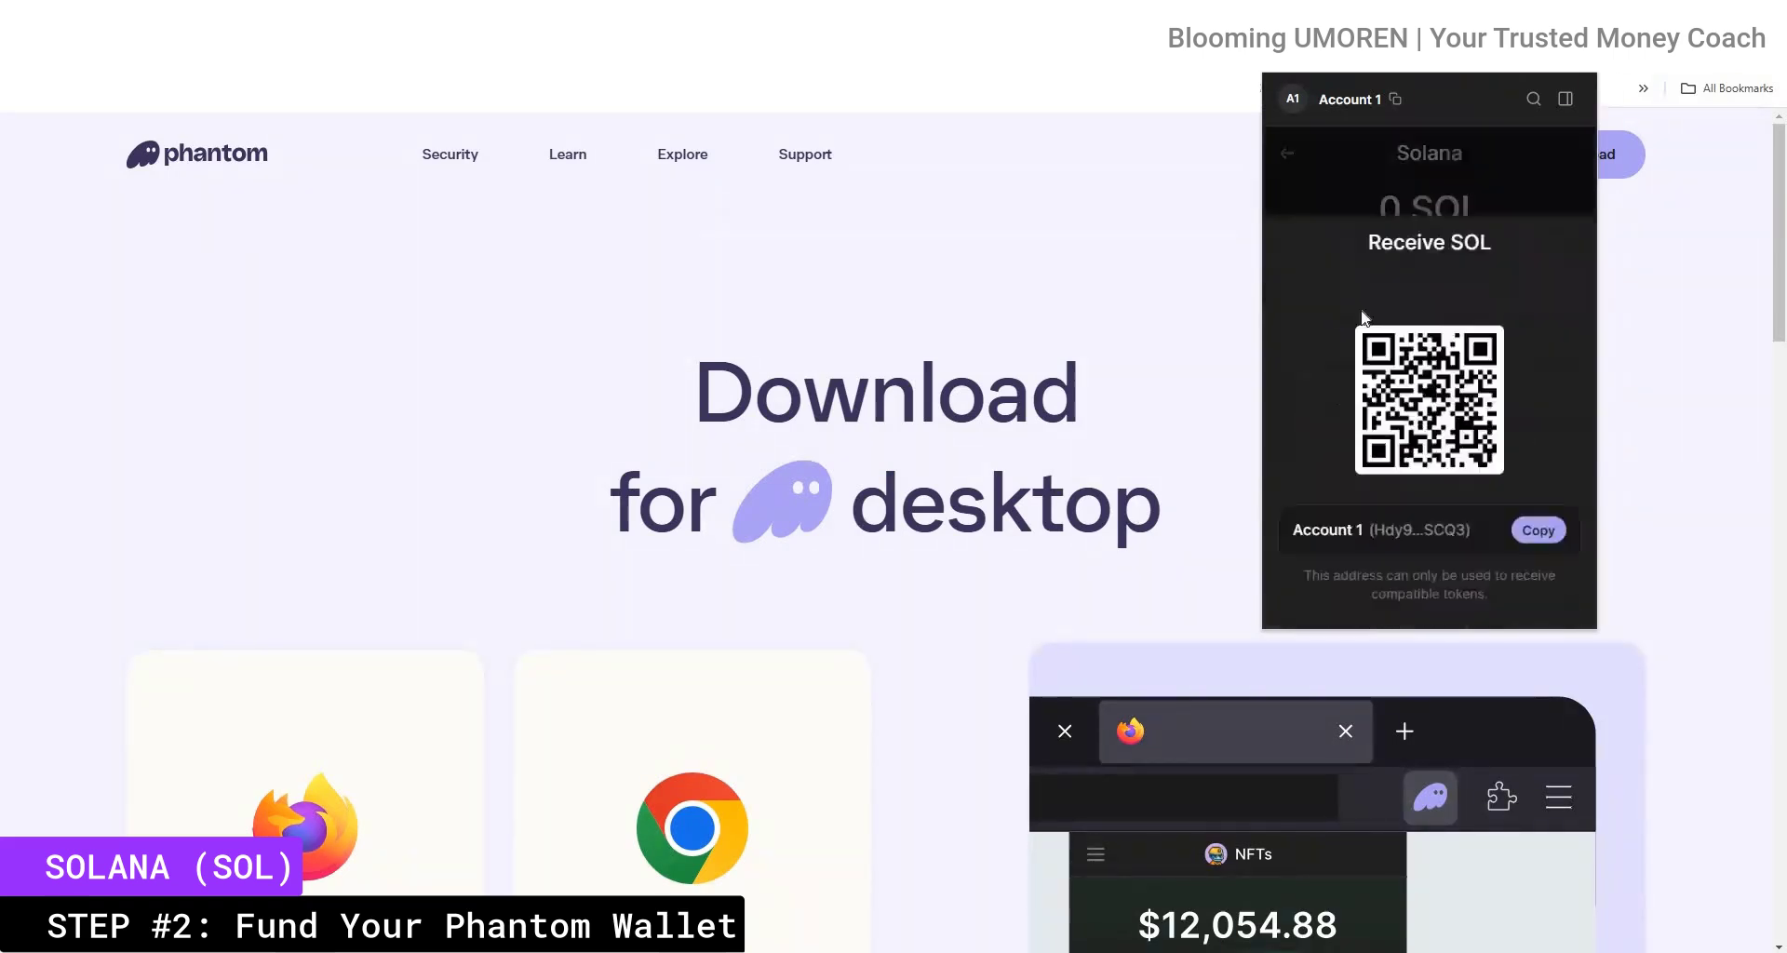
click(1540, 443)
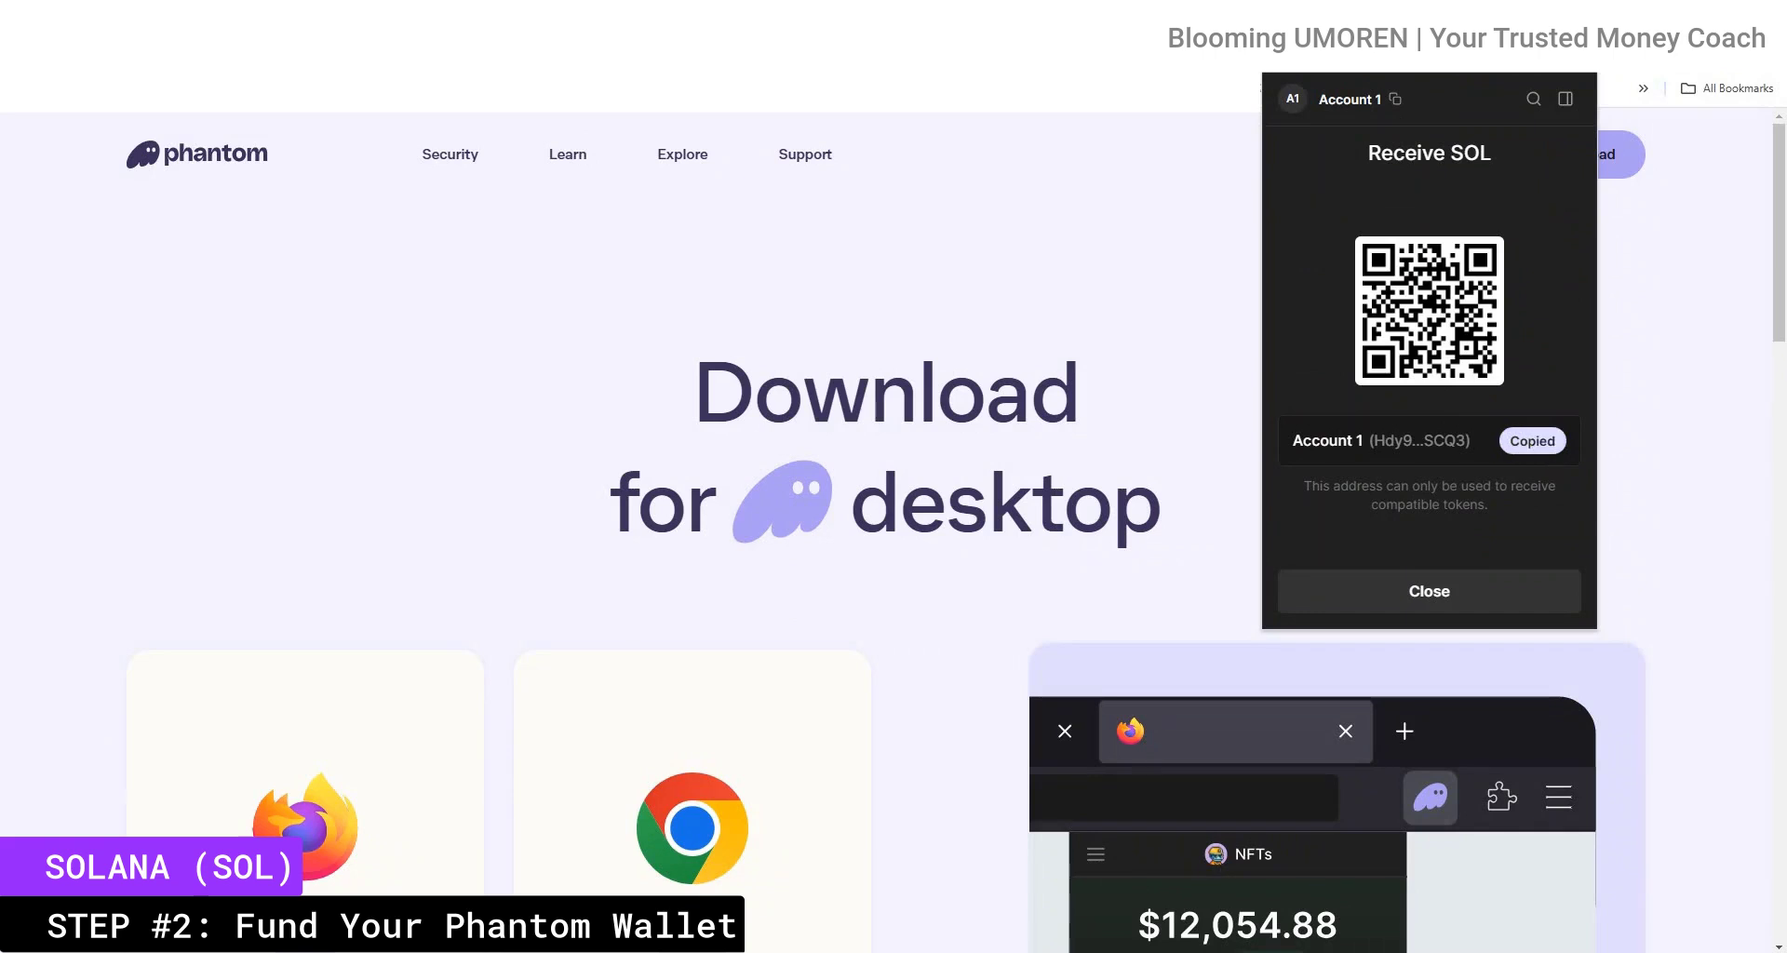
click(1420, 592)
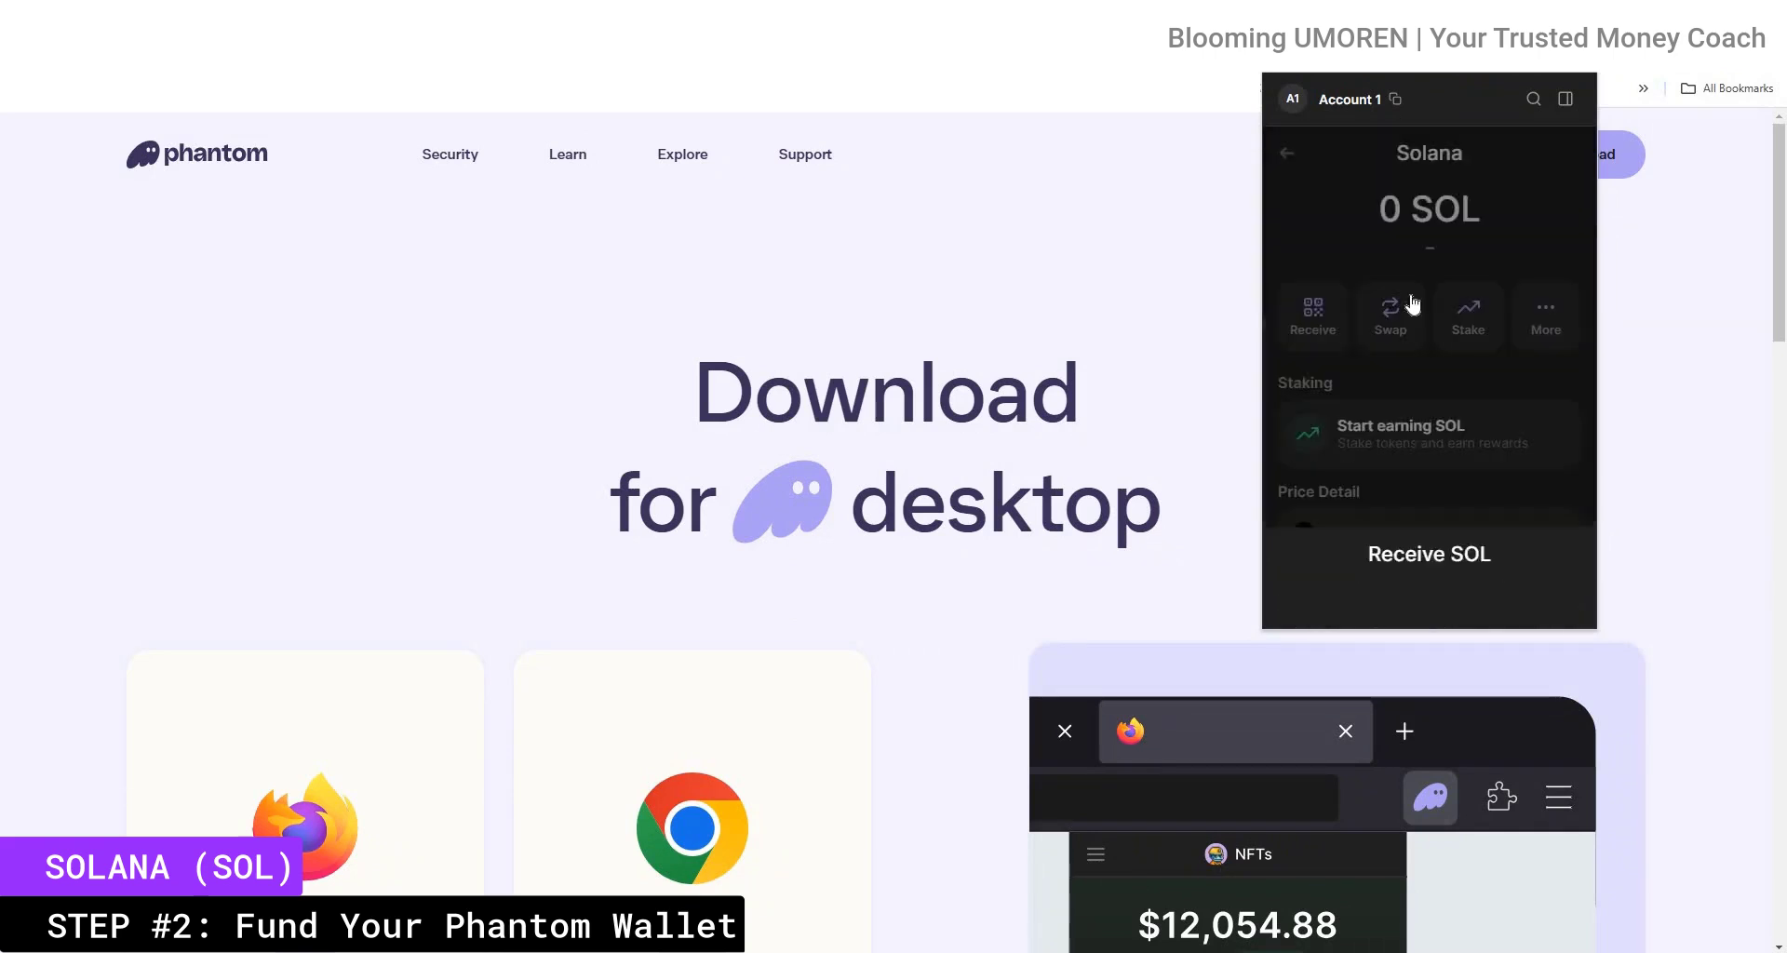
click(1325, 314)
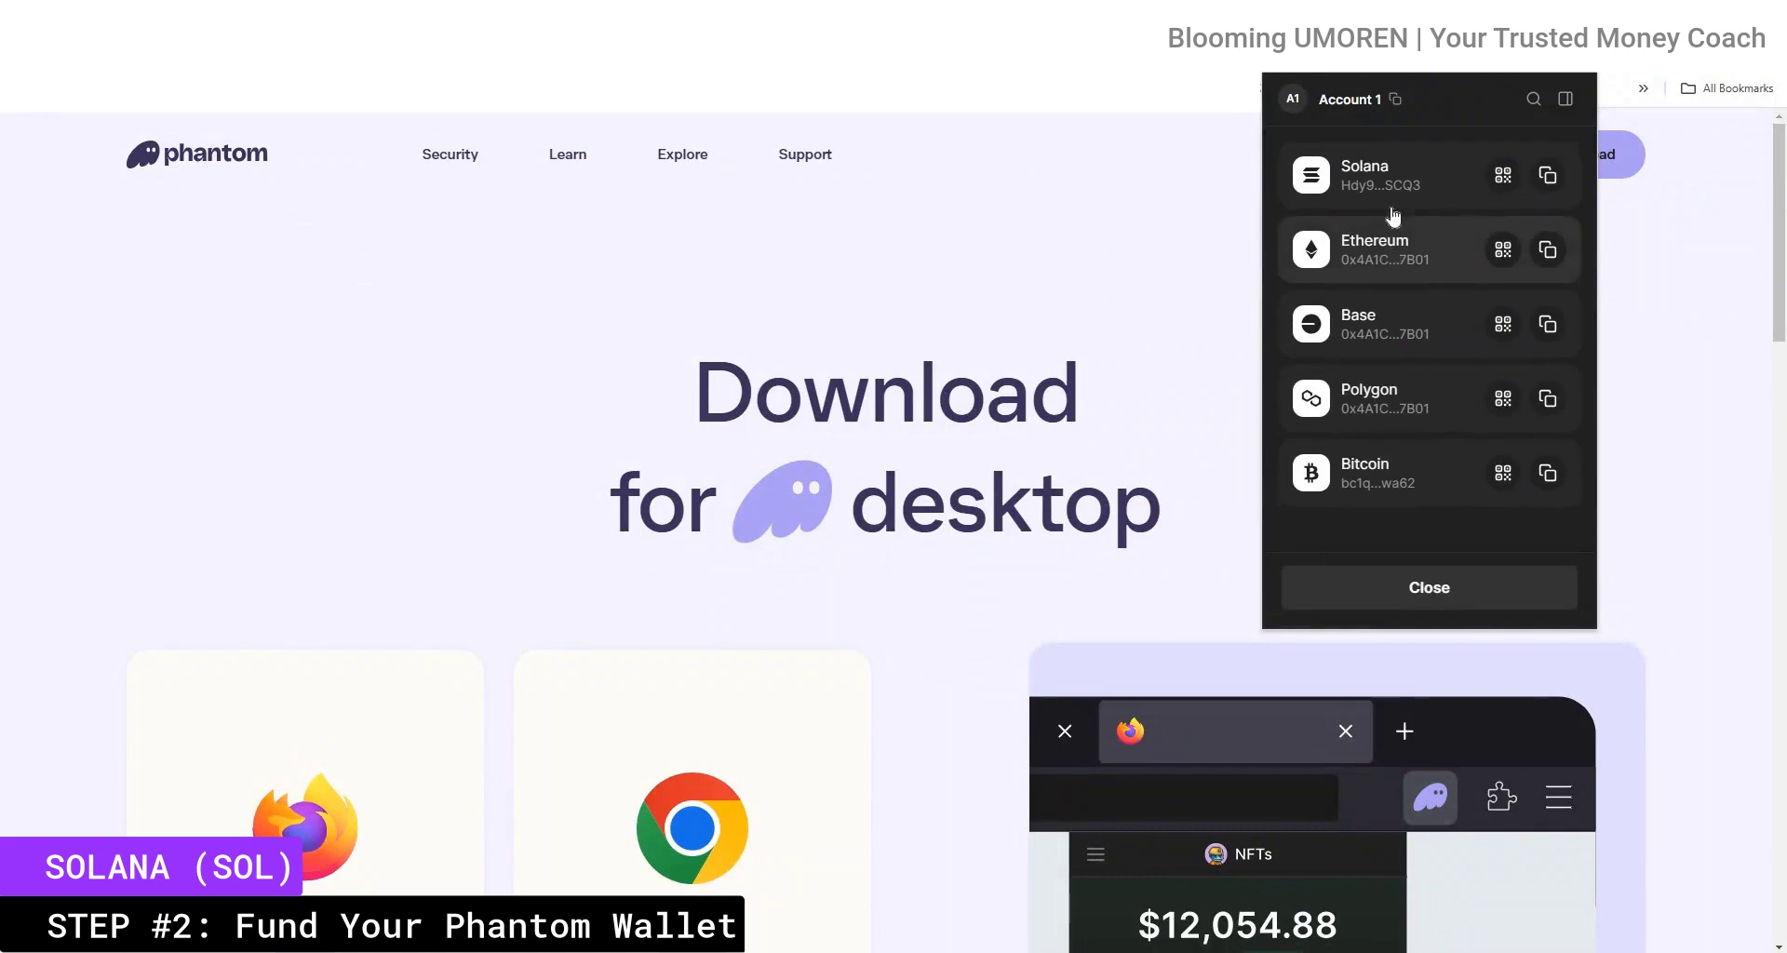
click(1548, 177)
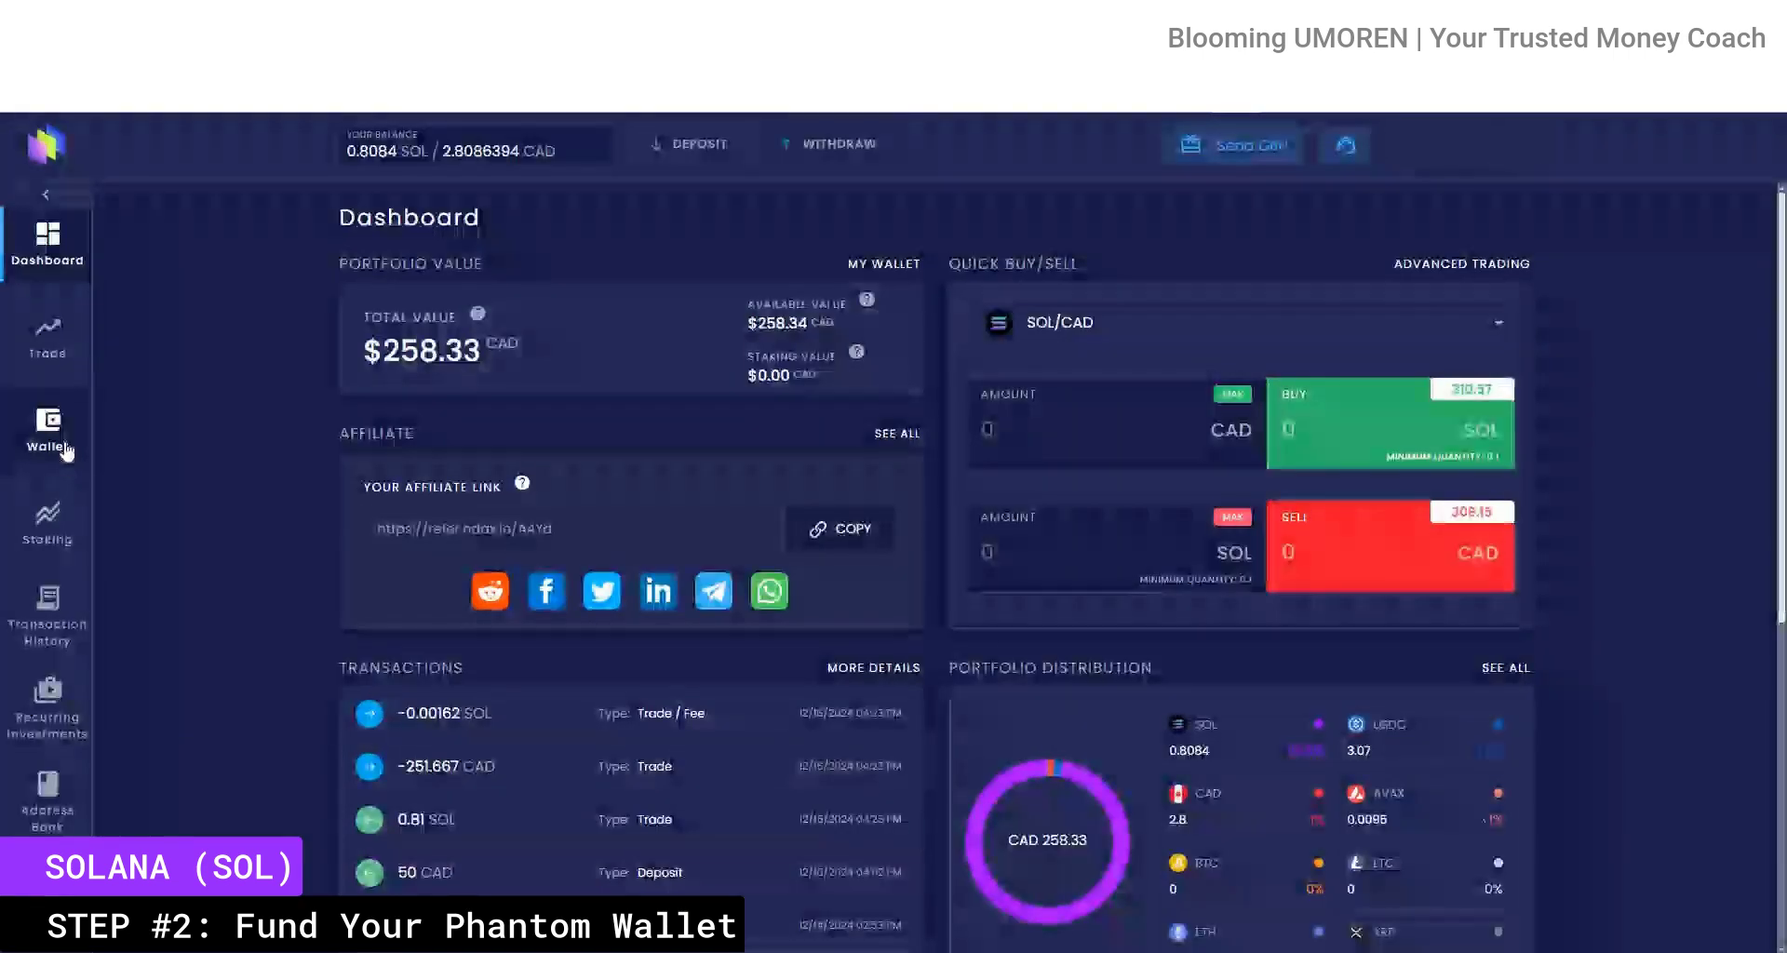
Step: Withdraw the full SOL balance (0.7984 SOL) from the NDAX Wallet to the pasted Phantom address
click(64, 440)
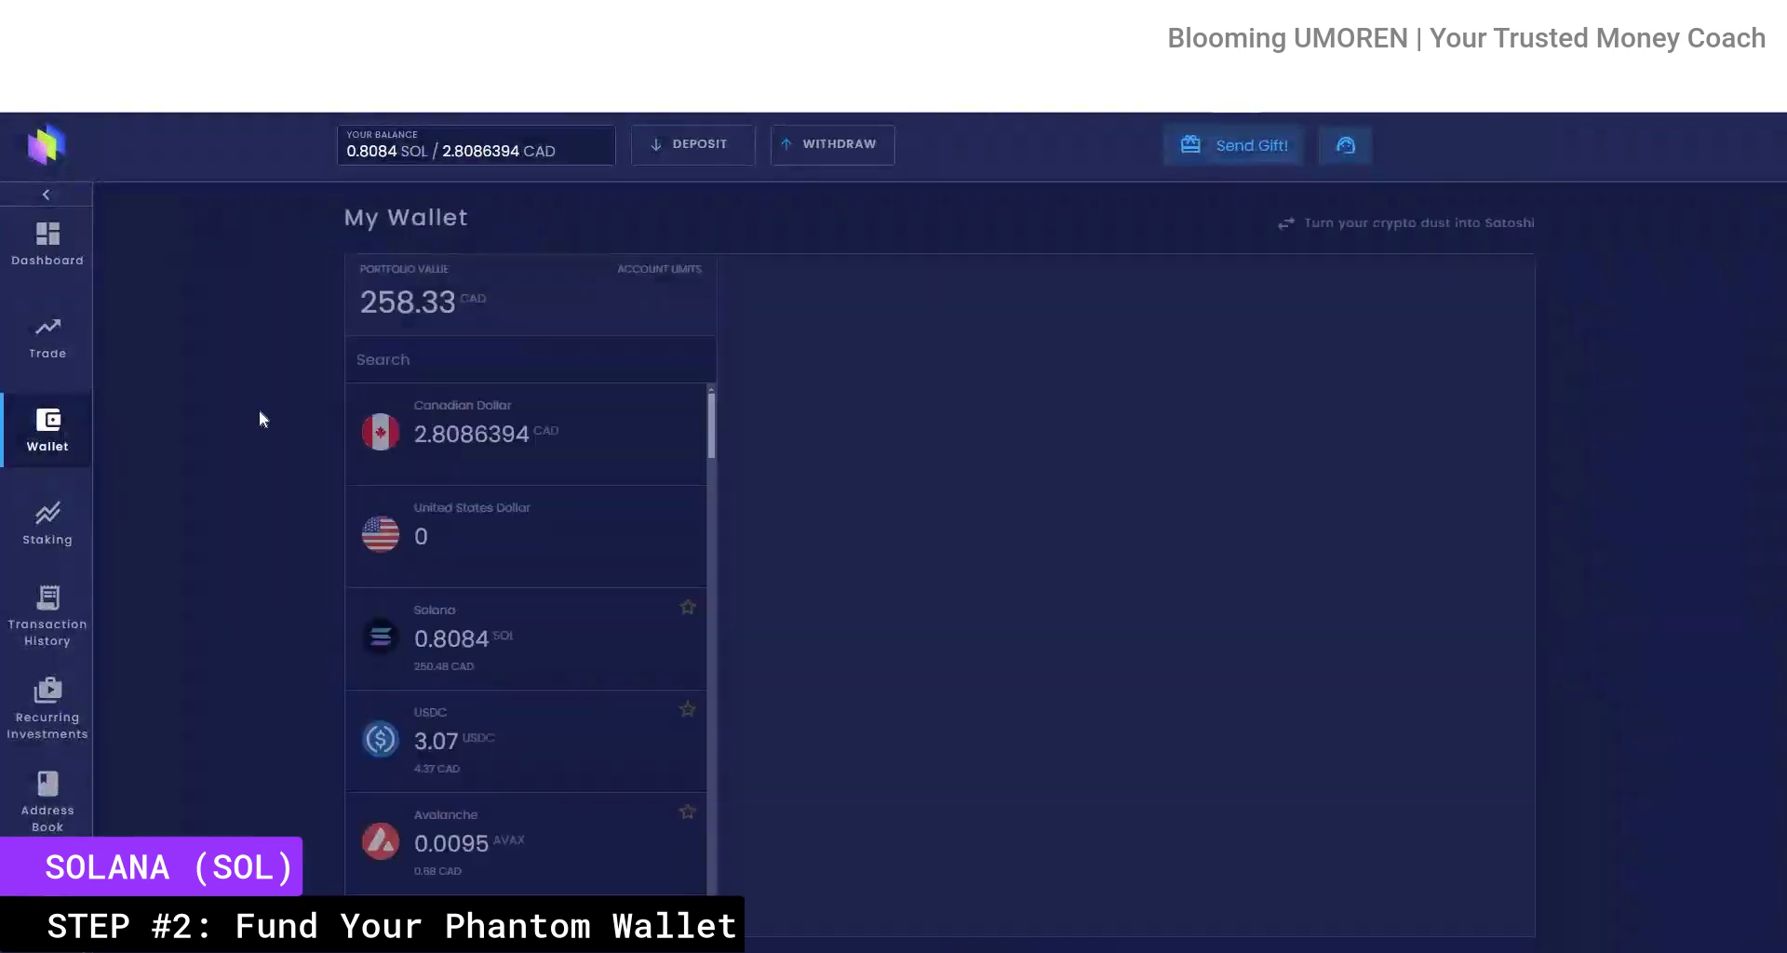
click(464, 648)
click(1452, 894)
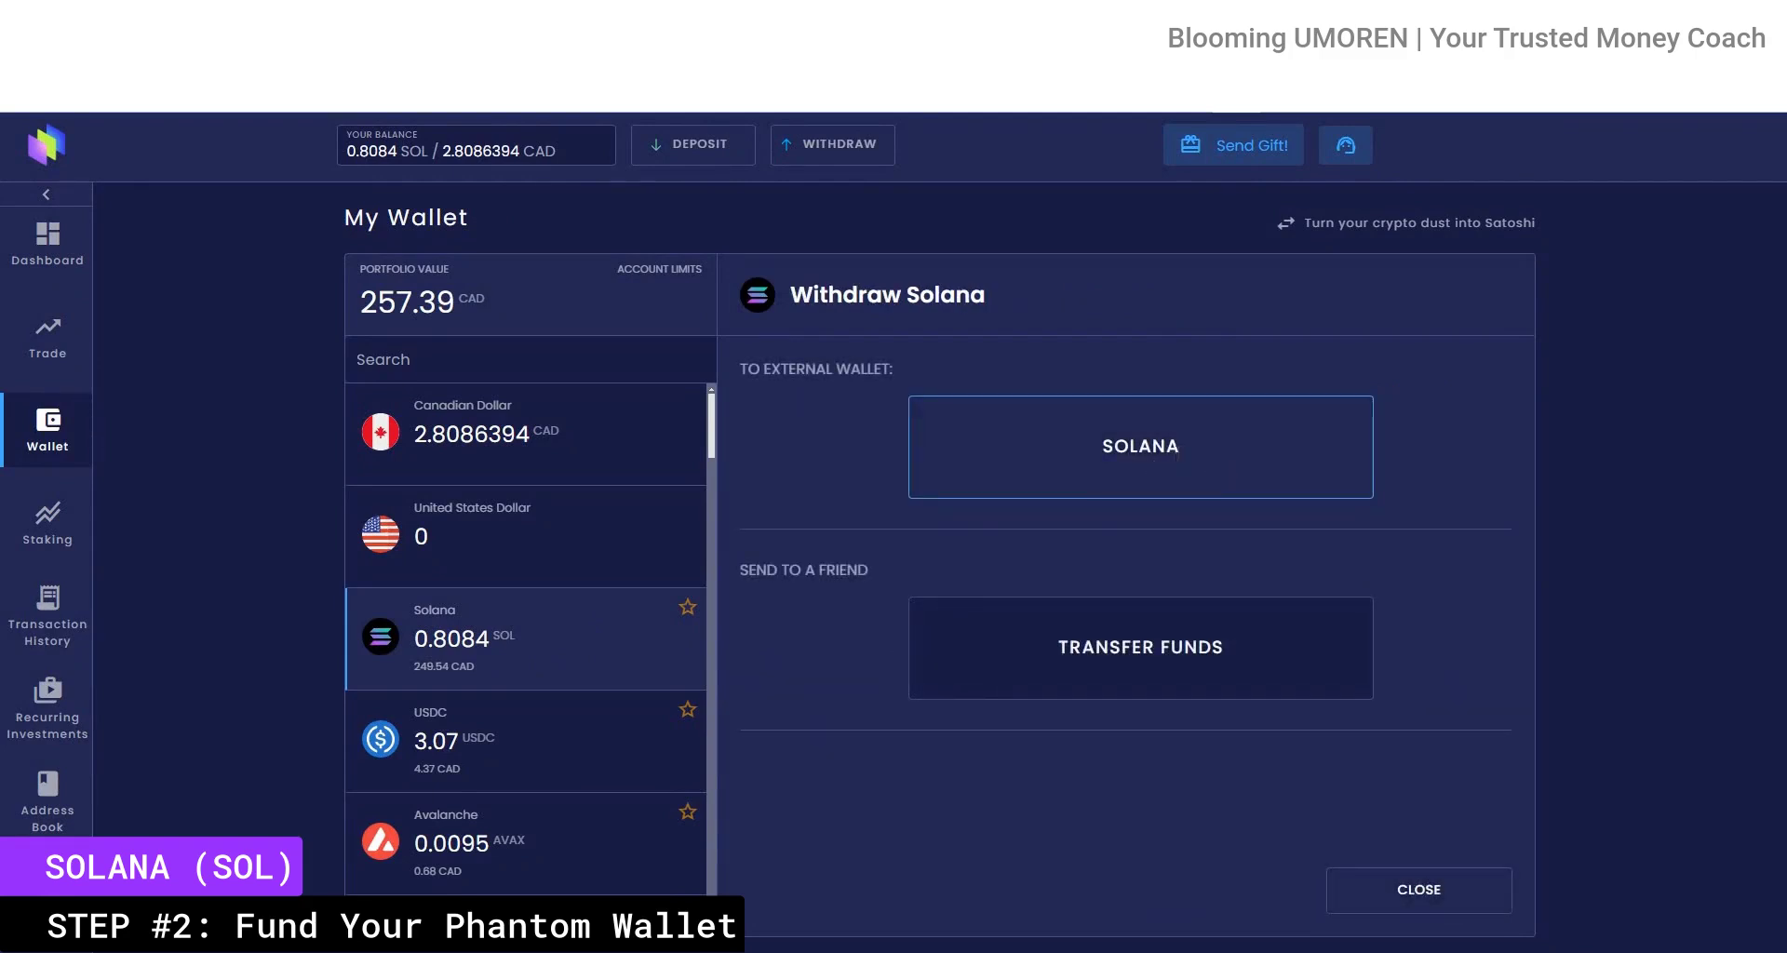
click(1177, 450)
click(1076, 462)
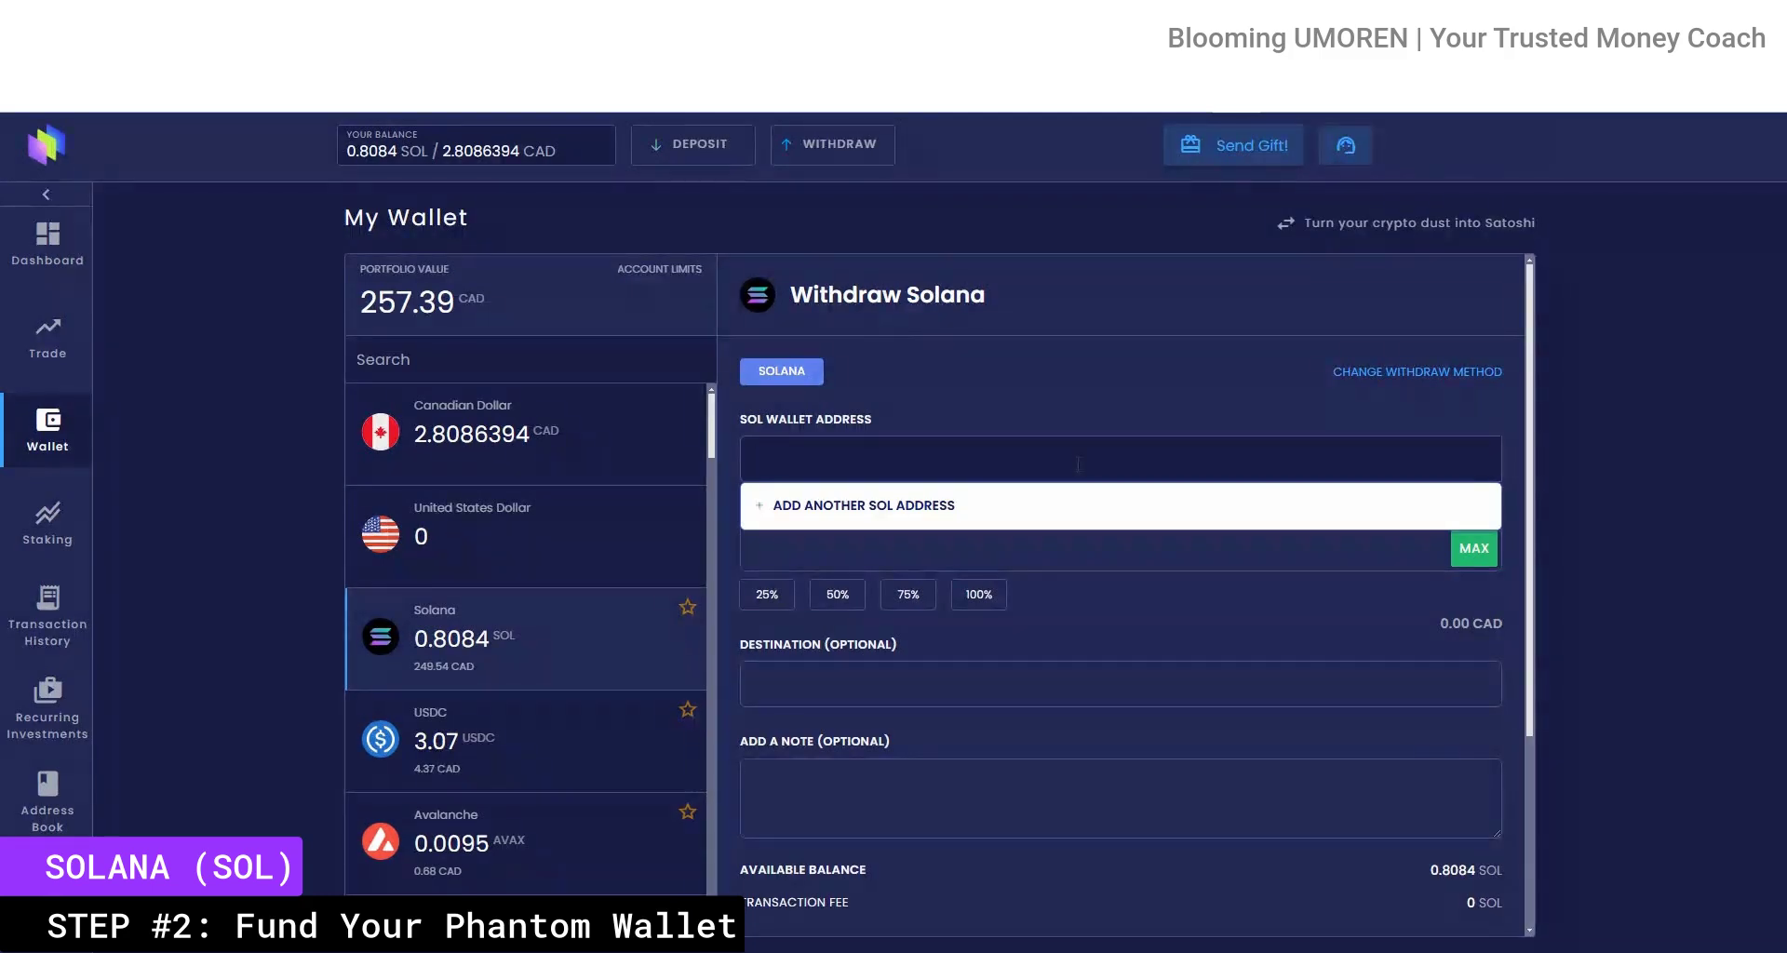
key(ctrl+v)
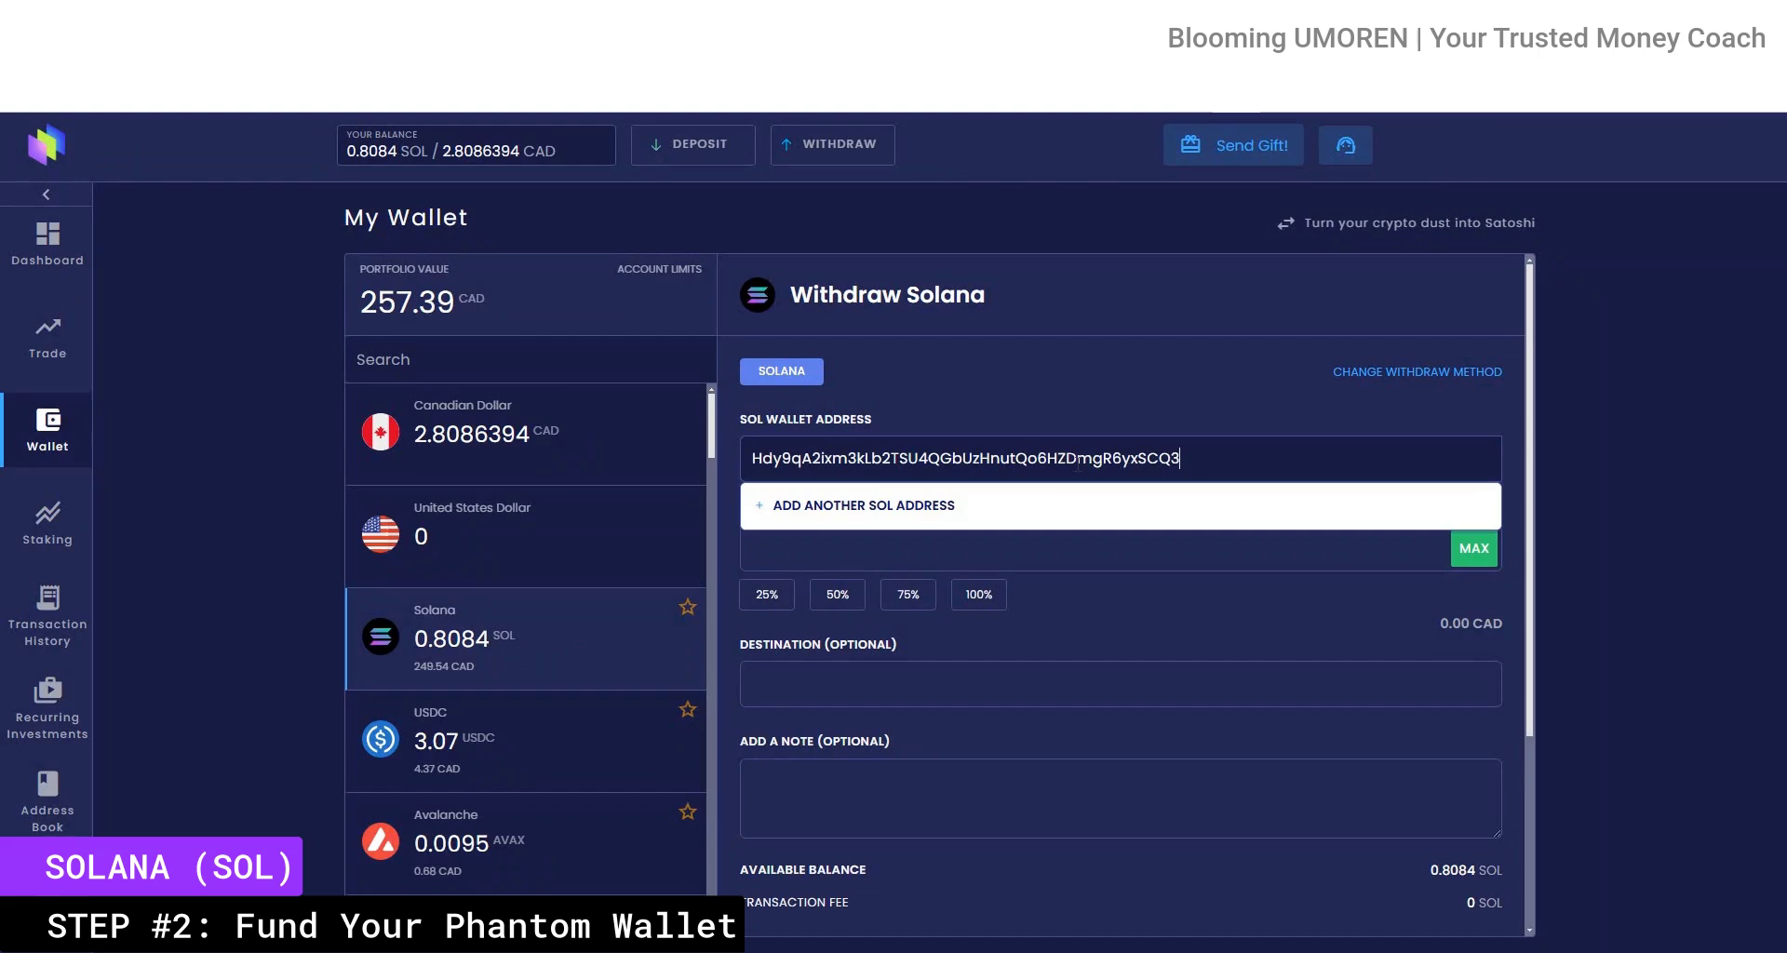
click(1148, 400)
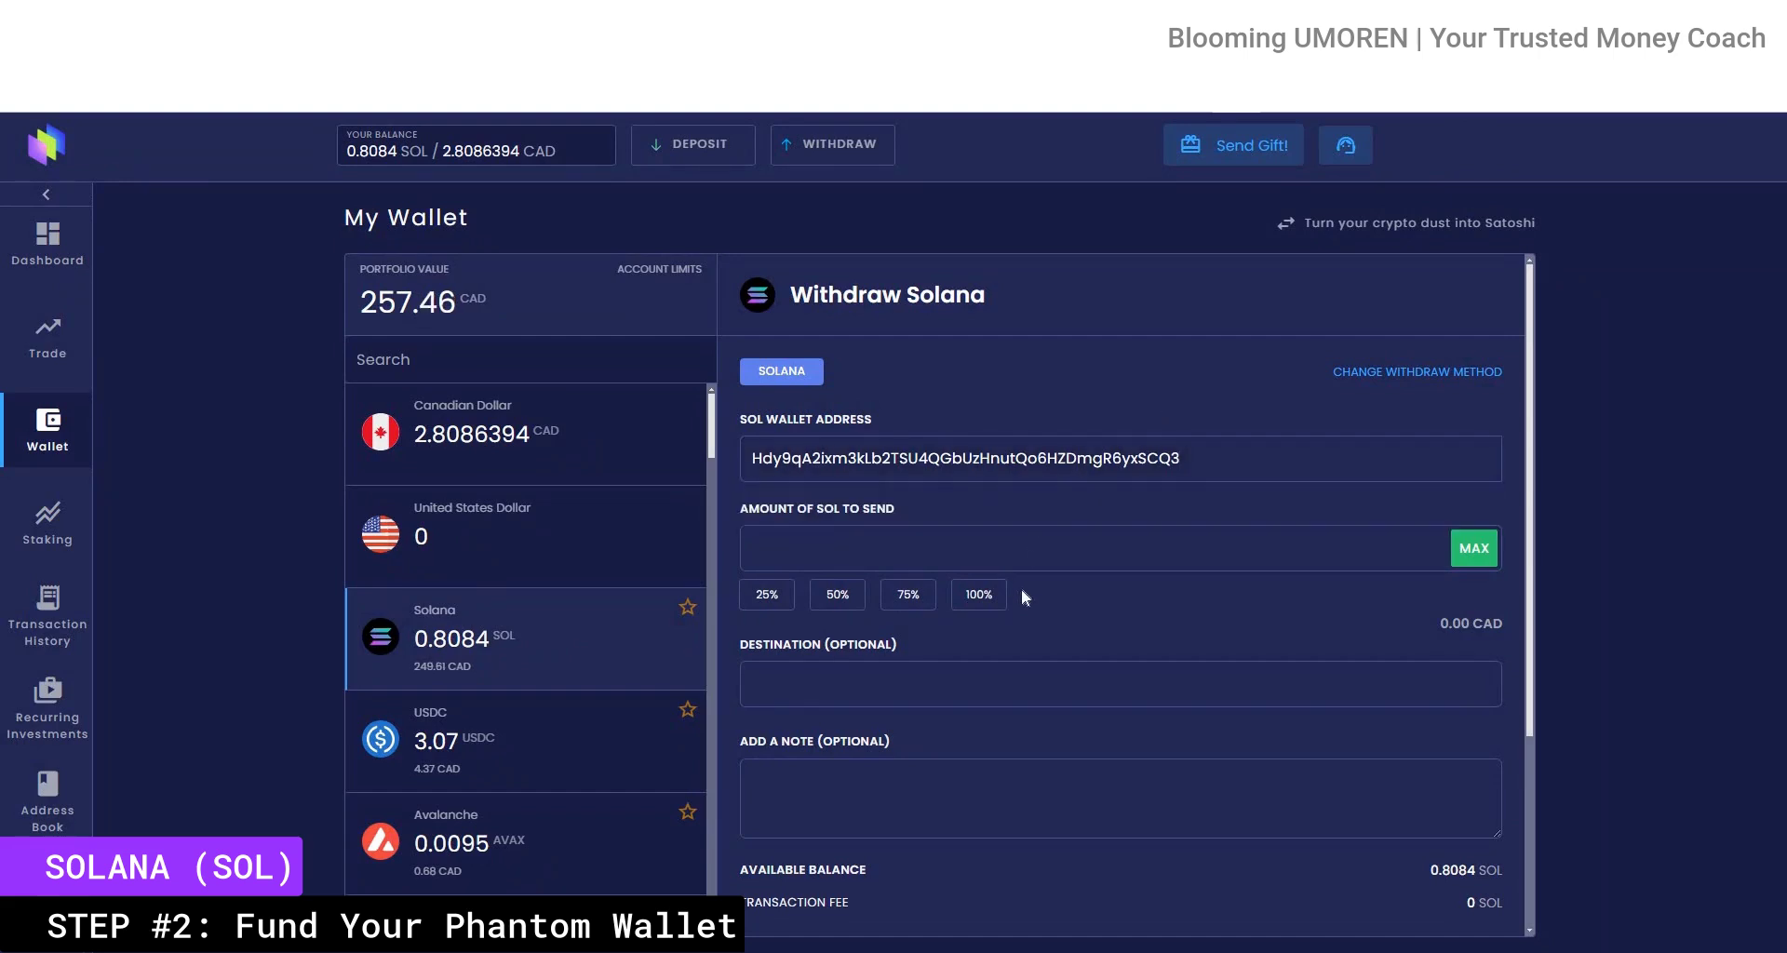
click(1473, 549)
scroll(1237, 722, down, 3)
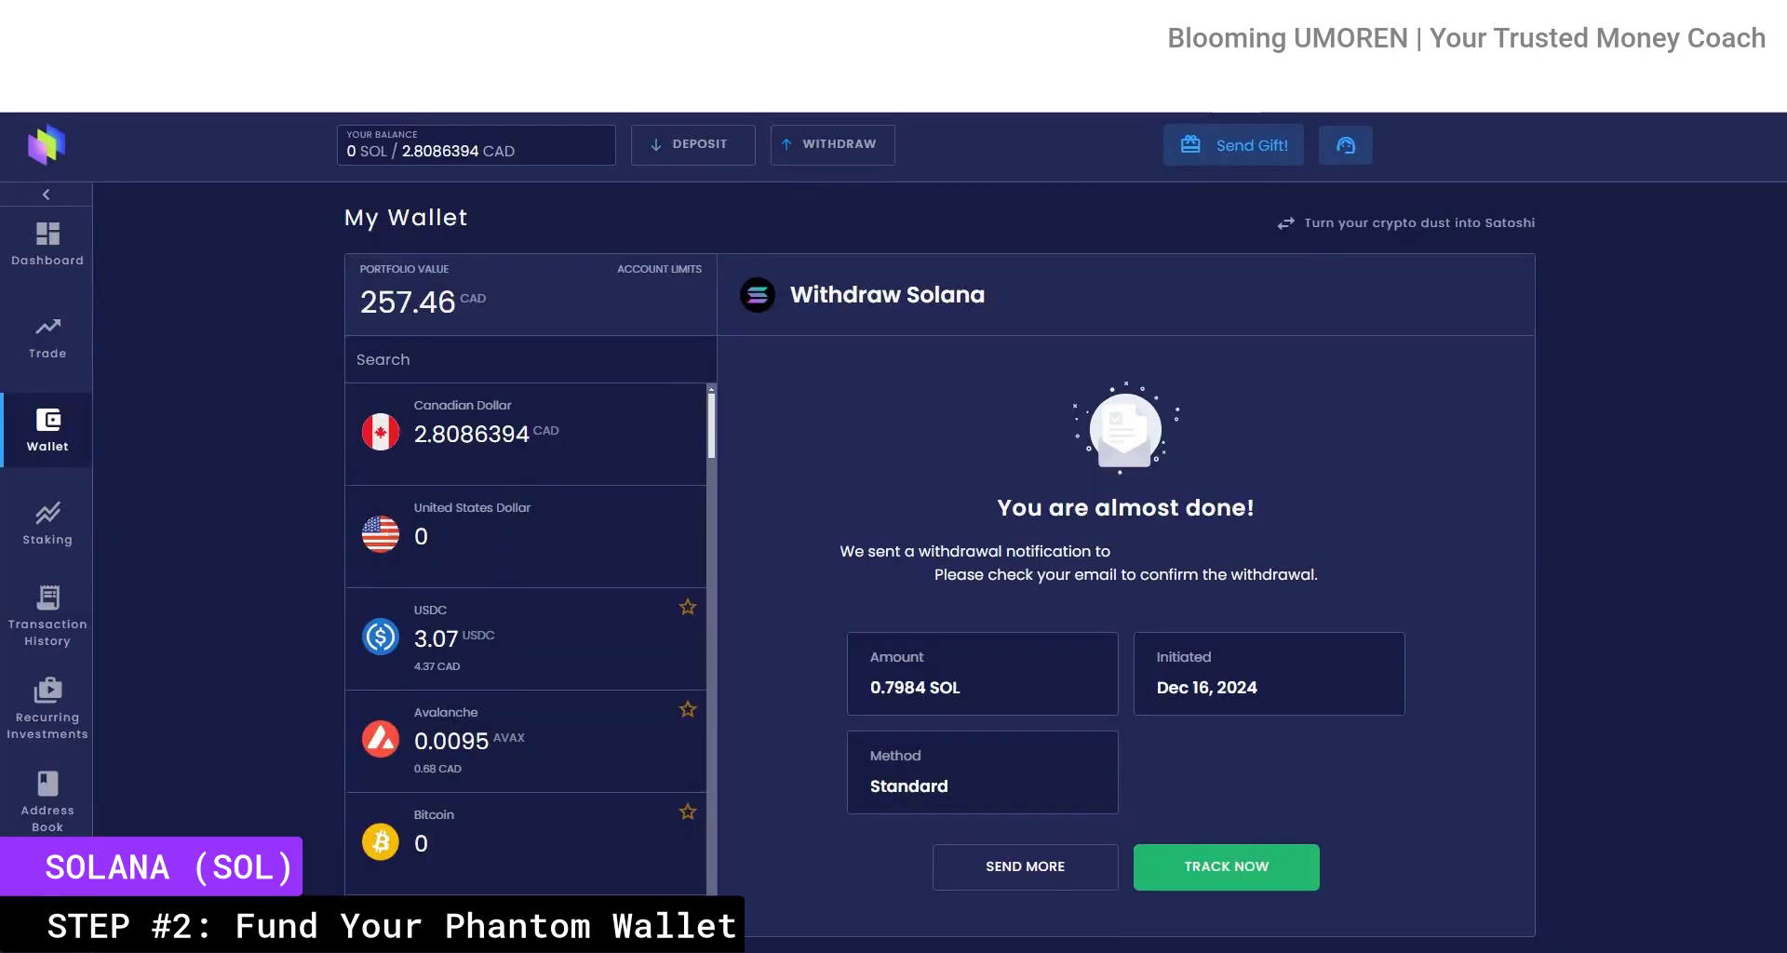
click(56, 264)
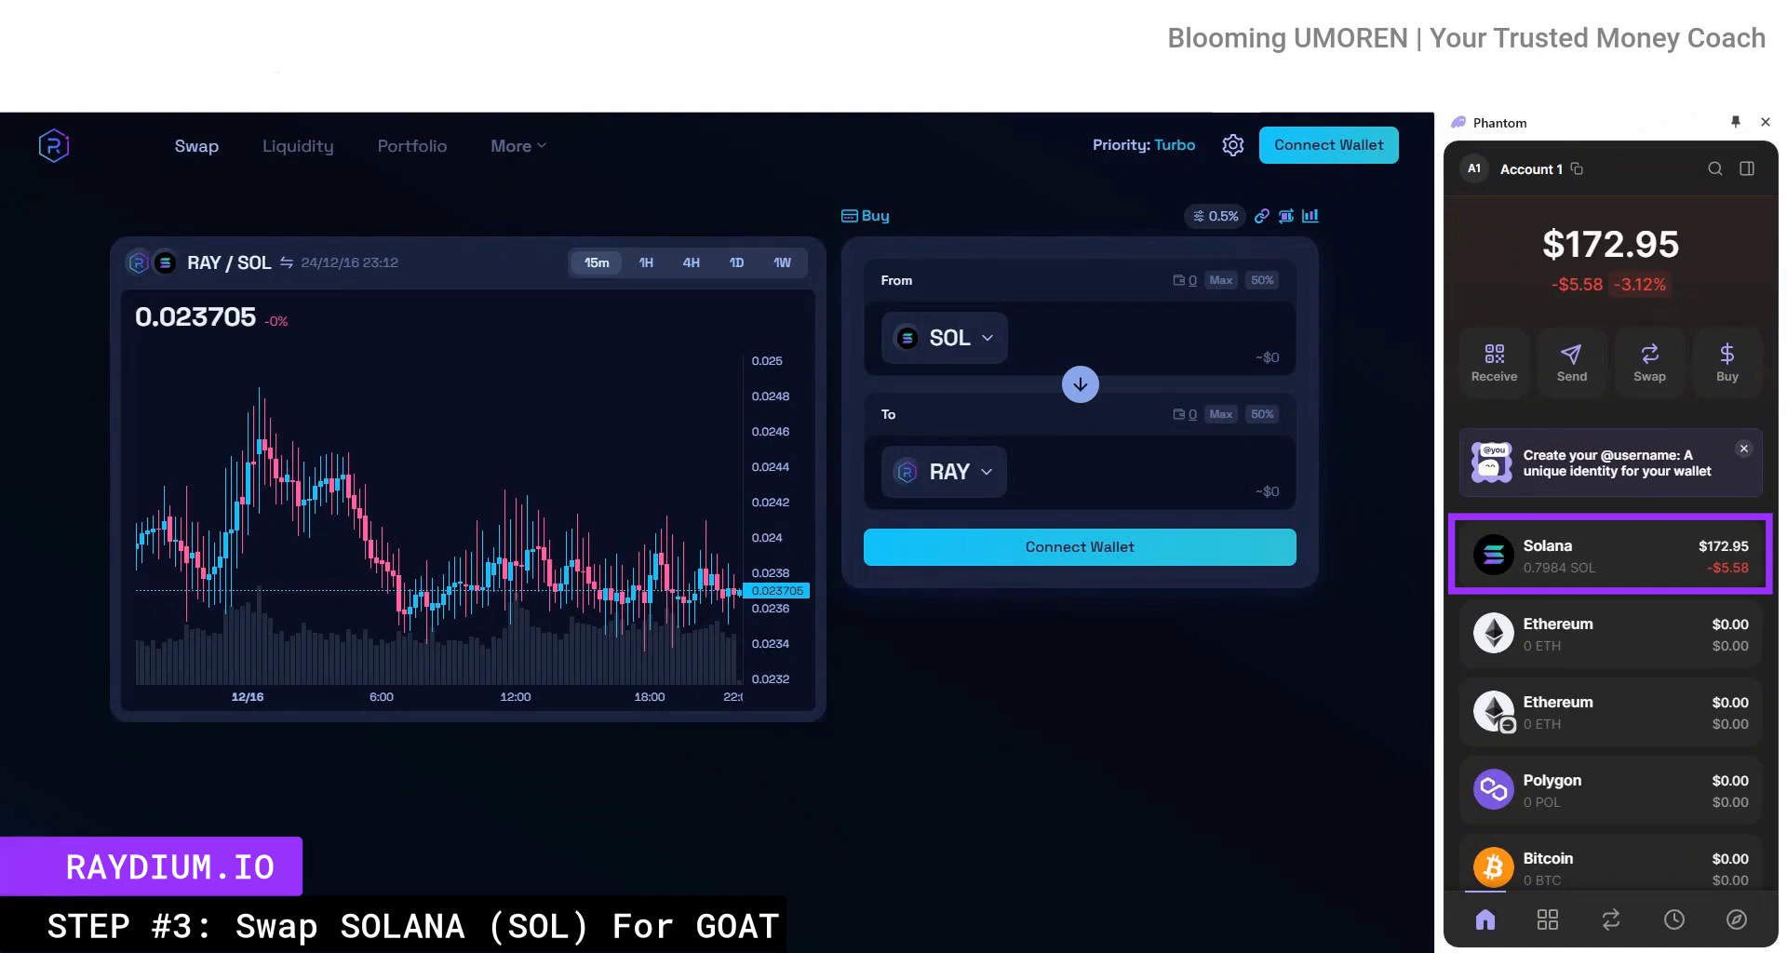
Step: Connect Phantom to Raydium and fill the From amount with the whole SOL balance
click(1344, 150)
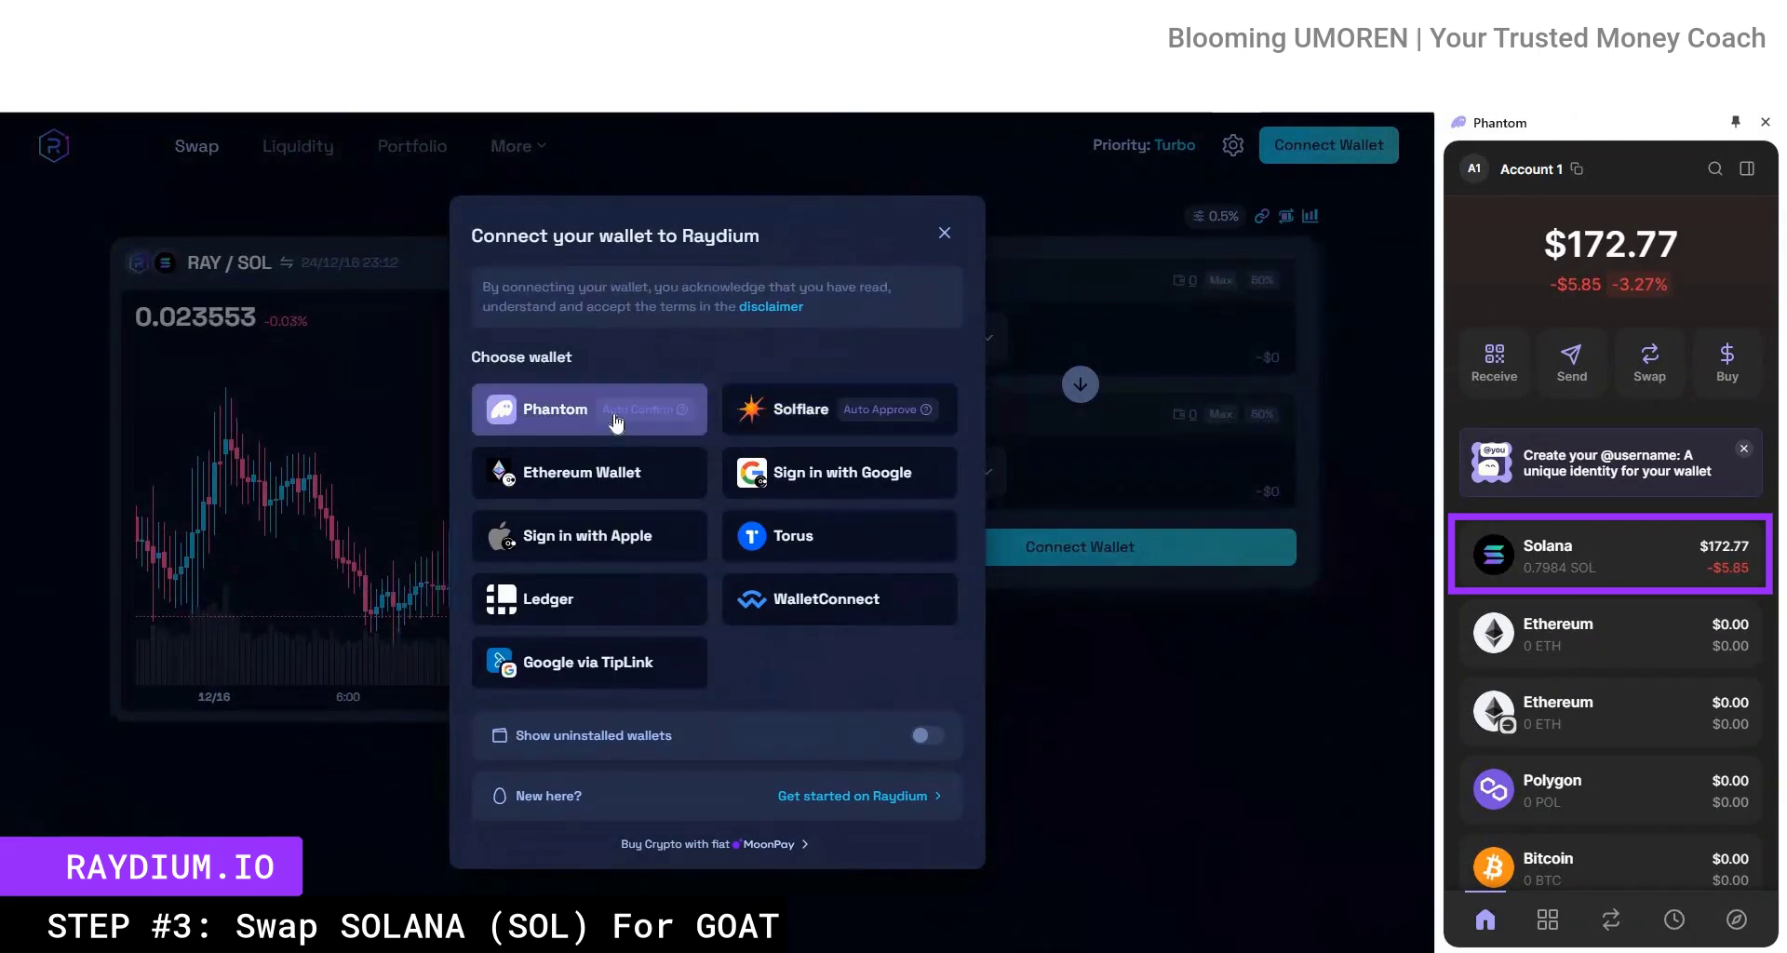
click(687, 400)
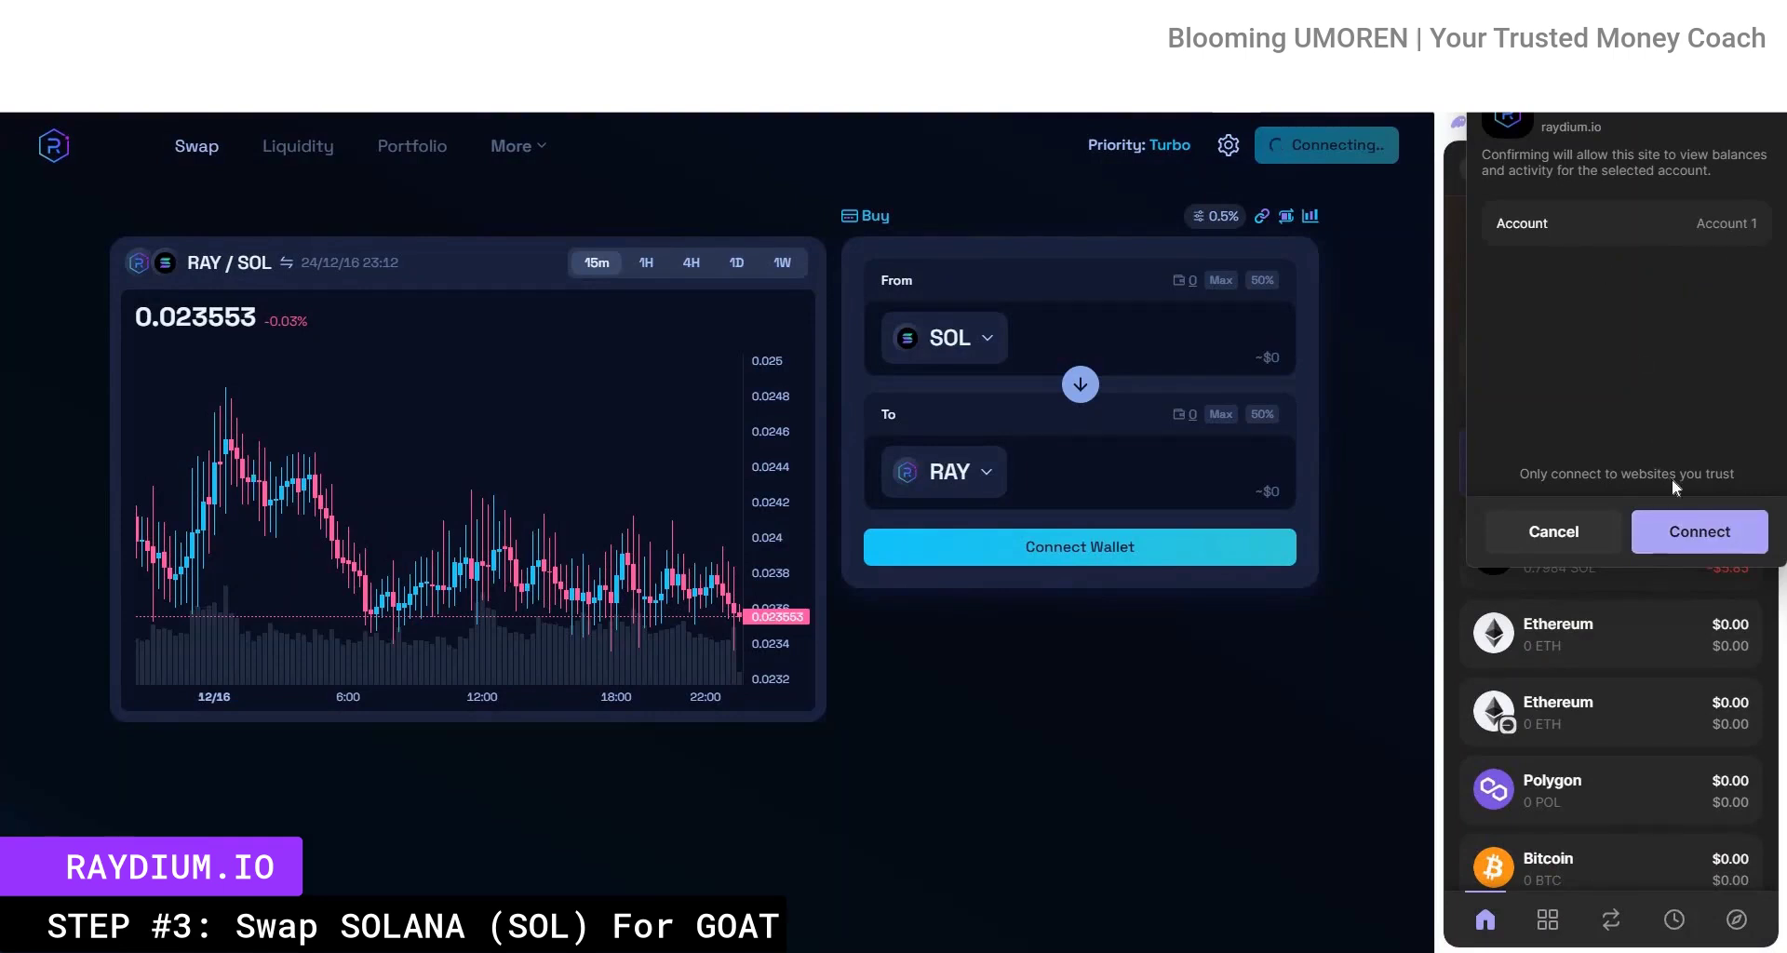
click(1687, 529)
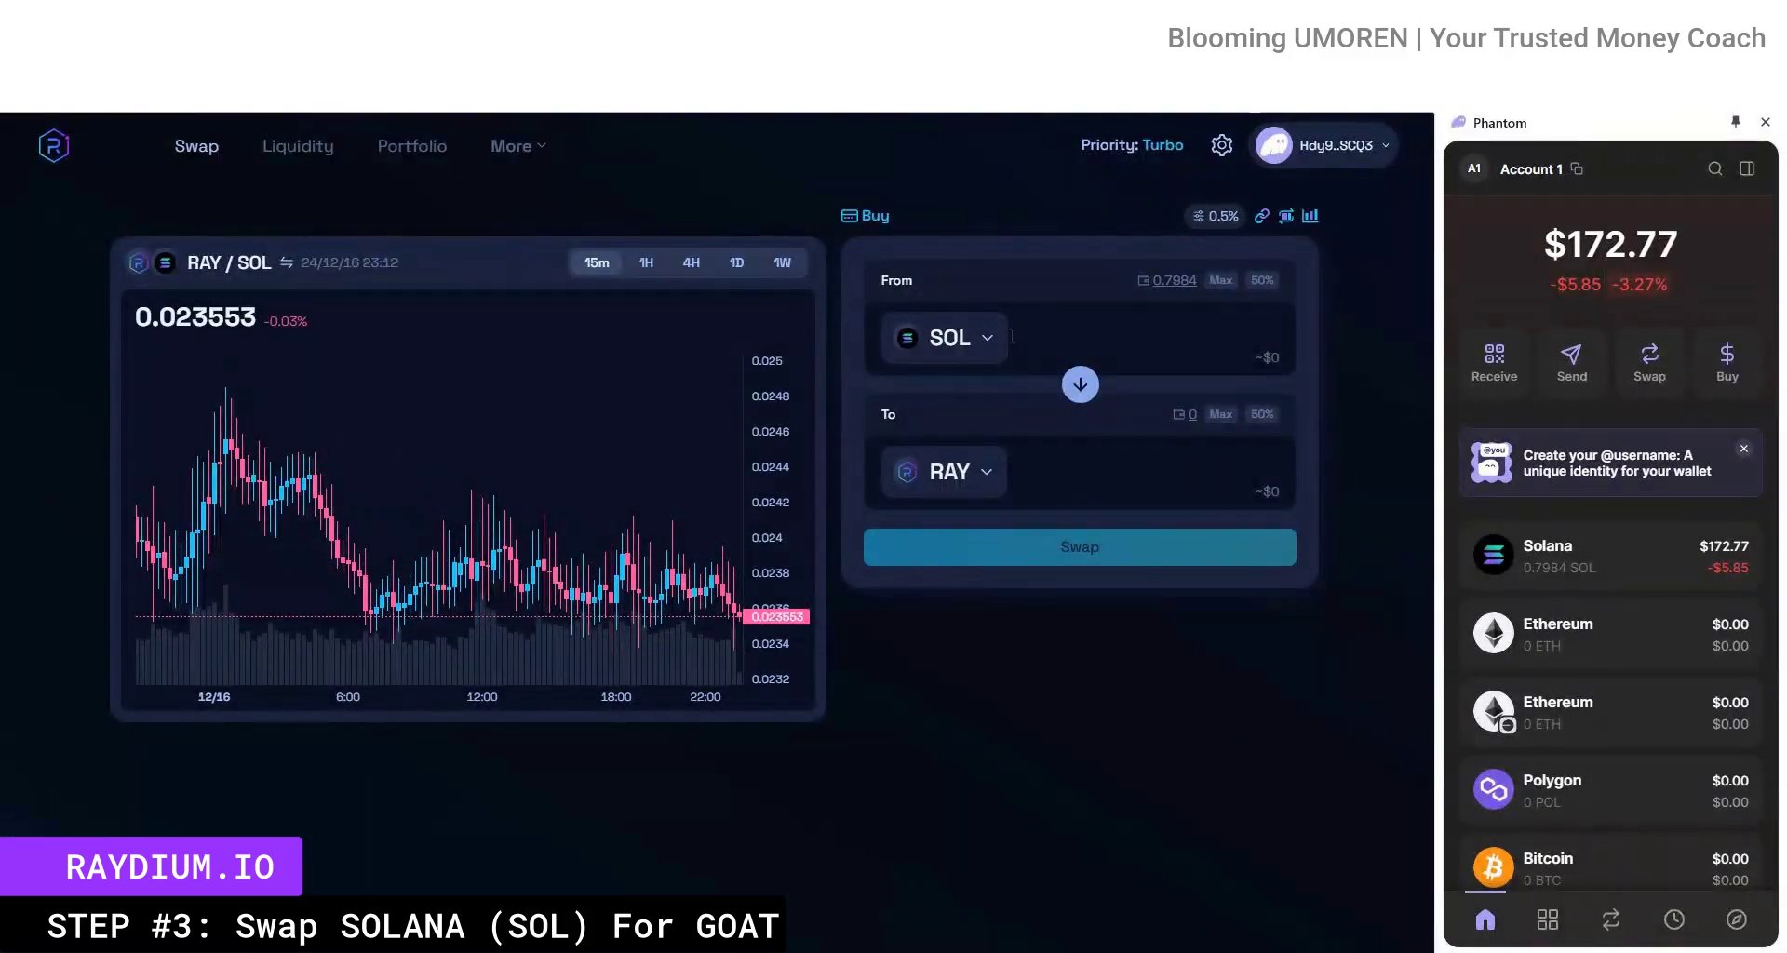
click(1221, 280)
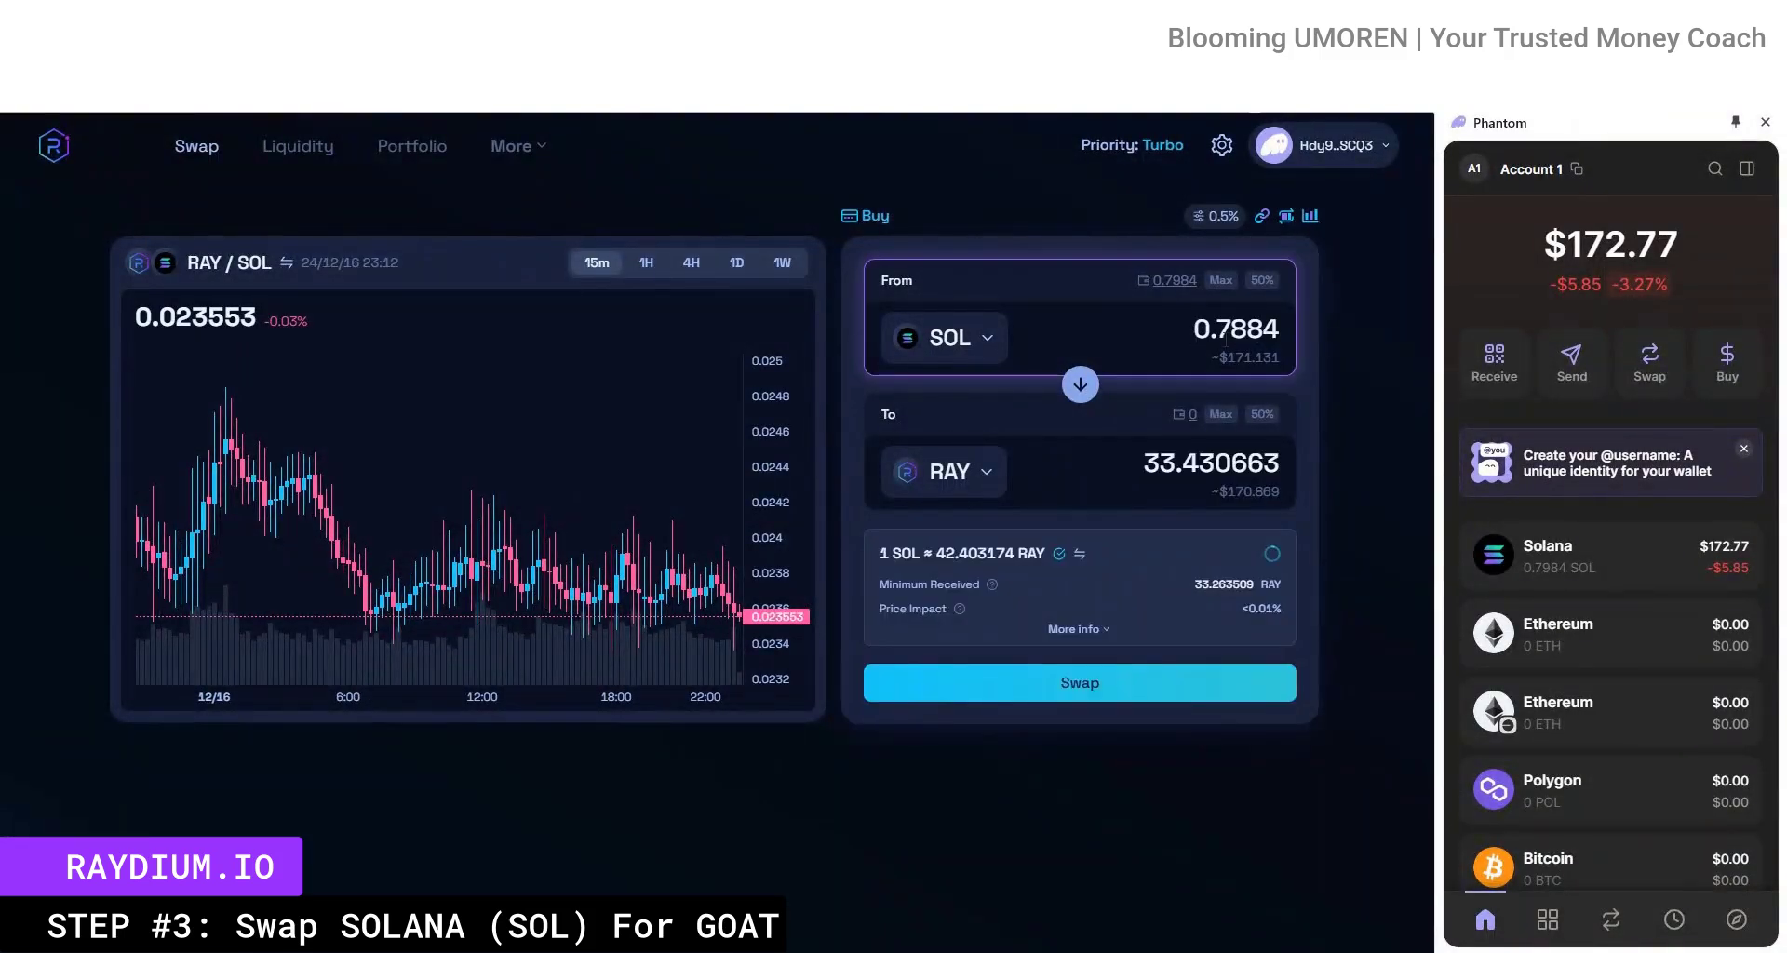
Step: Browse Raydium's Select a token list for a receive token other than RAY
click(986, 472)
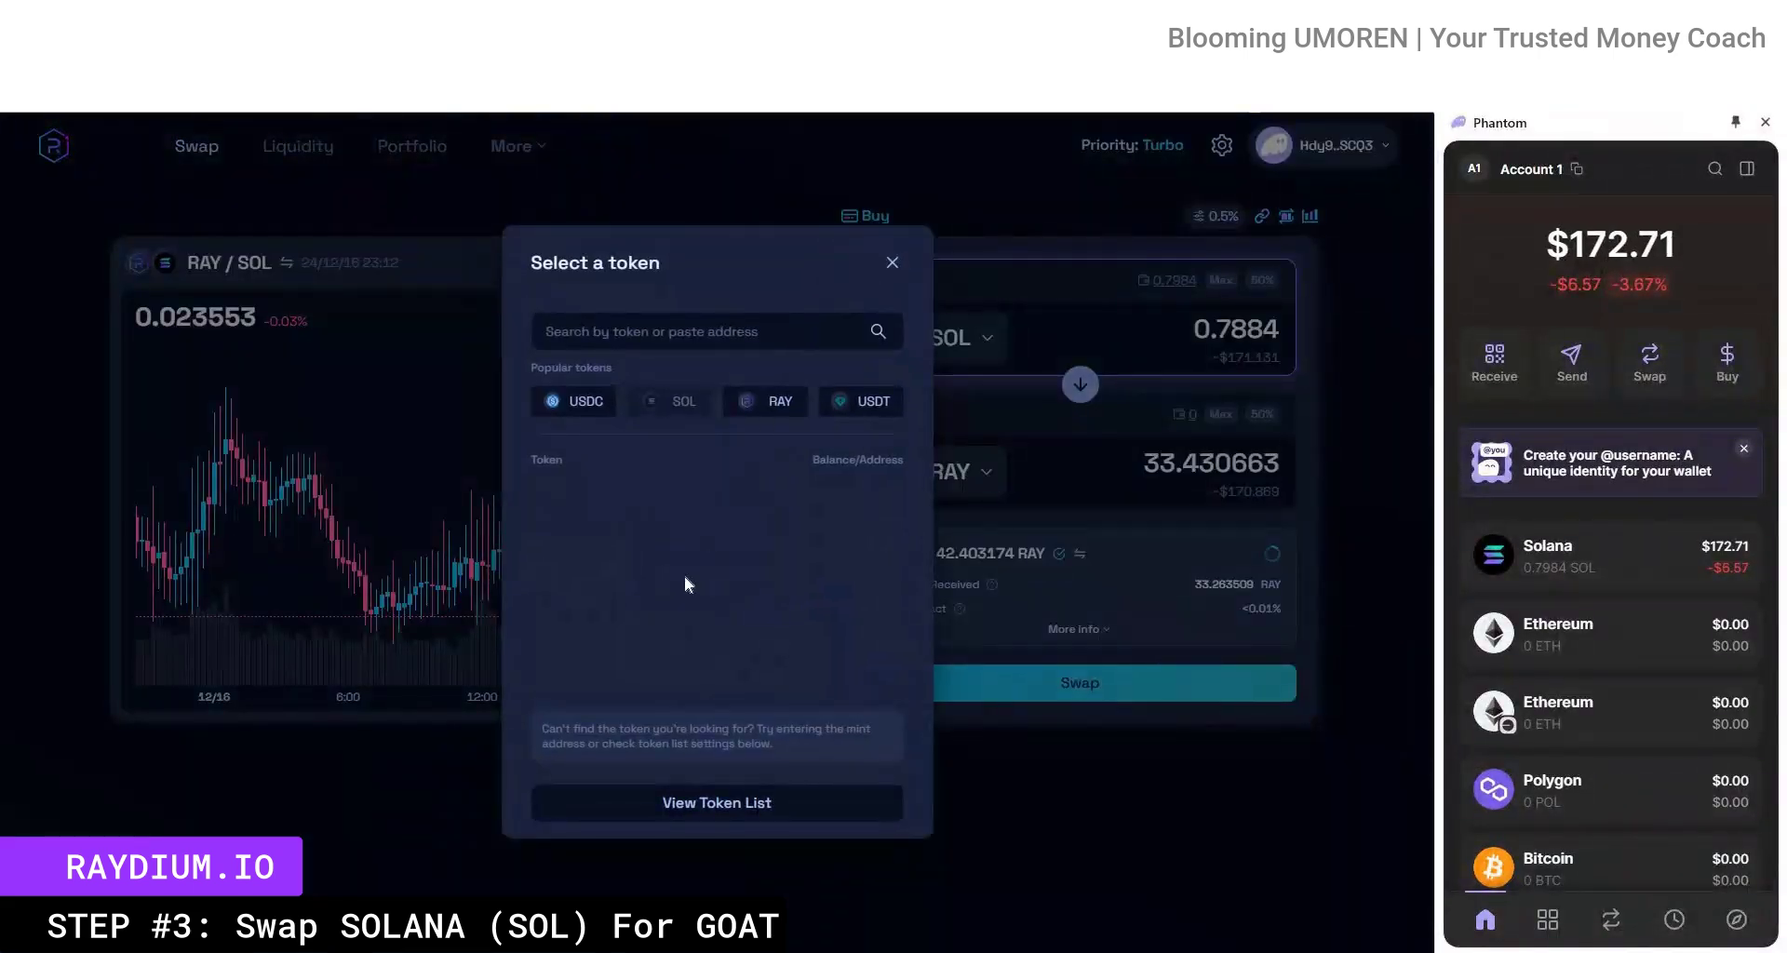
scroll(667, 595, down, 10)
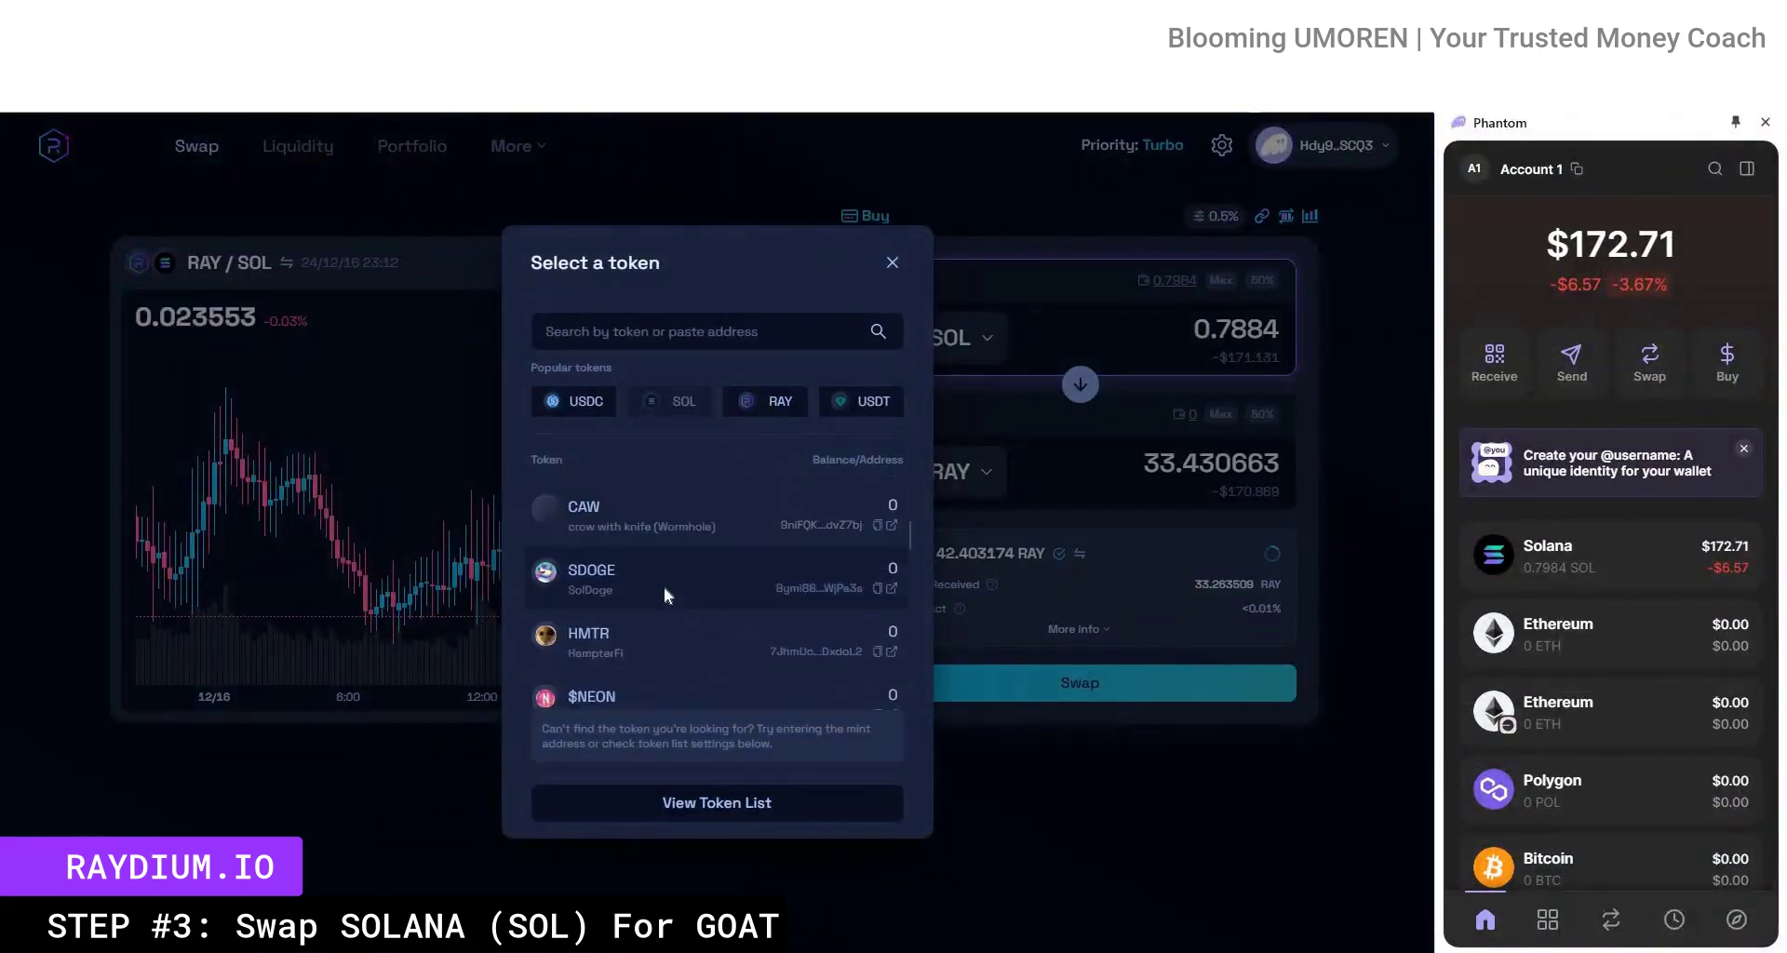
scroll(667, 595, down, 1)
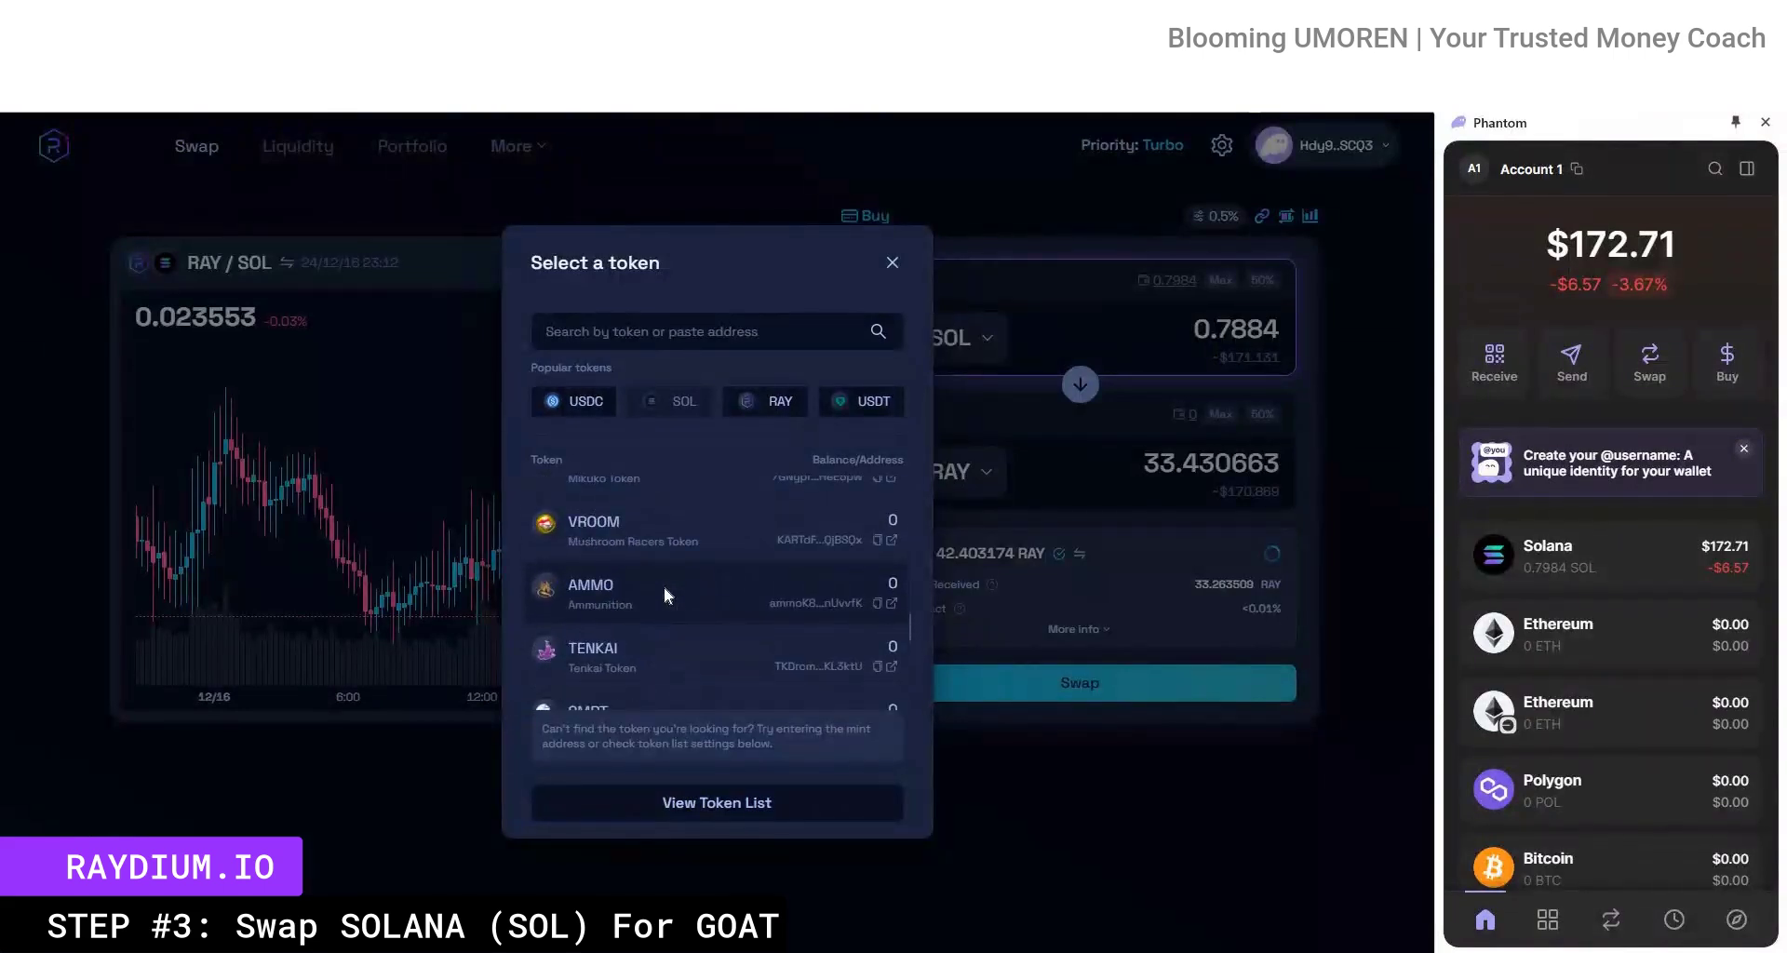
scroll(664, 596, down, 3)
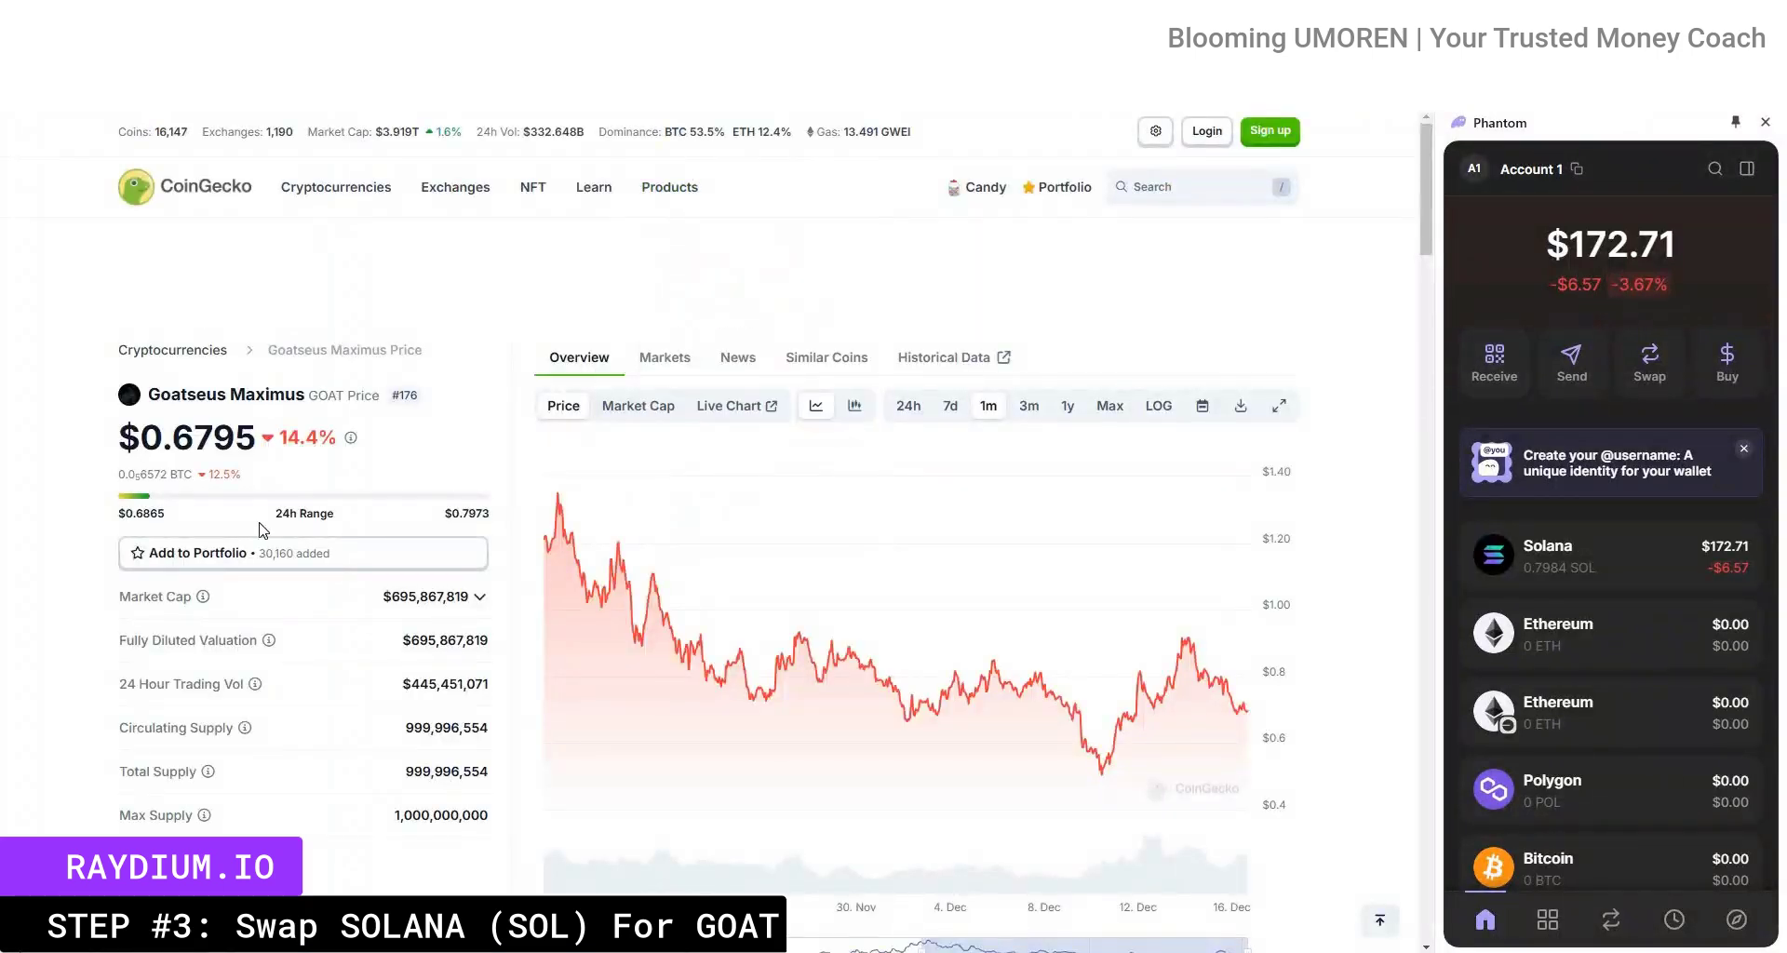
Step: Copy GOAT's contract address from the Info section of its CoinGecko page
scroll(373, 640, down, 2)
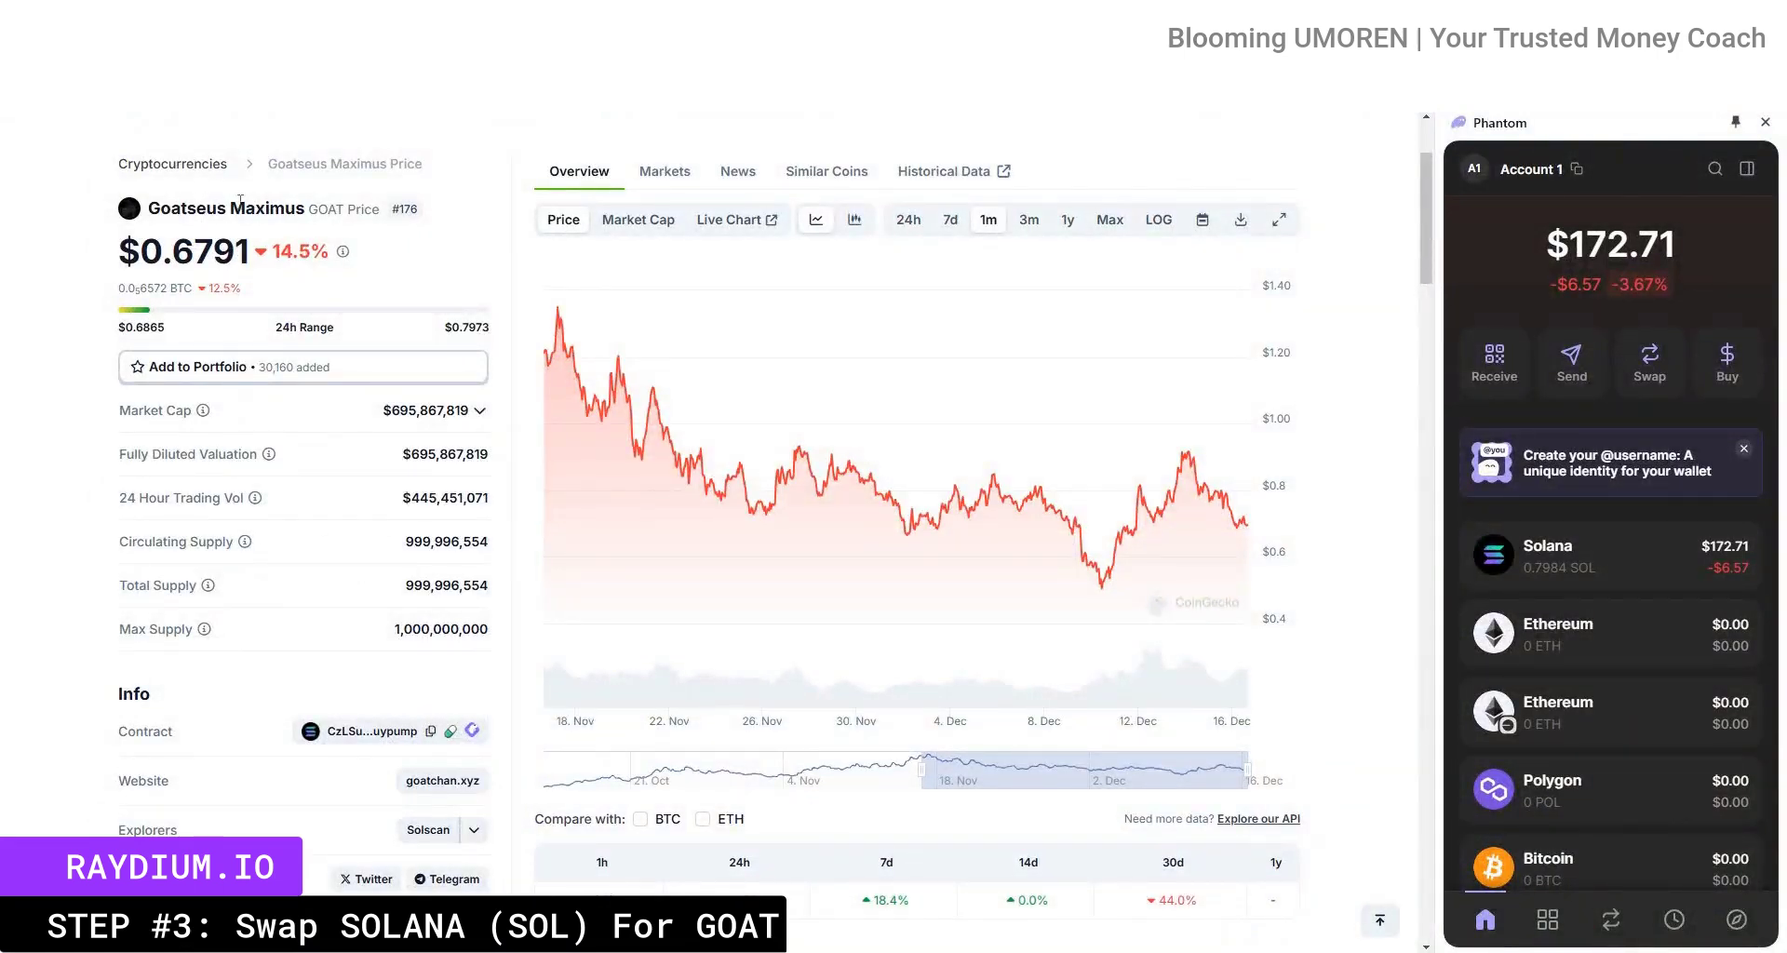
click(431, 732)
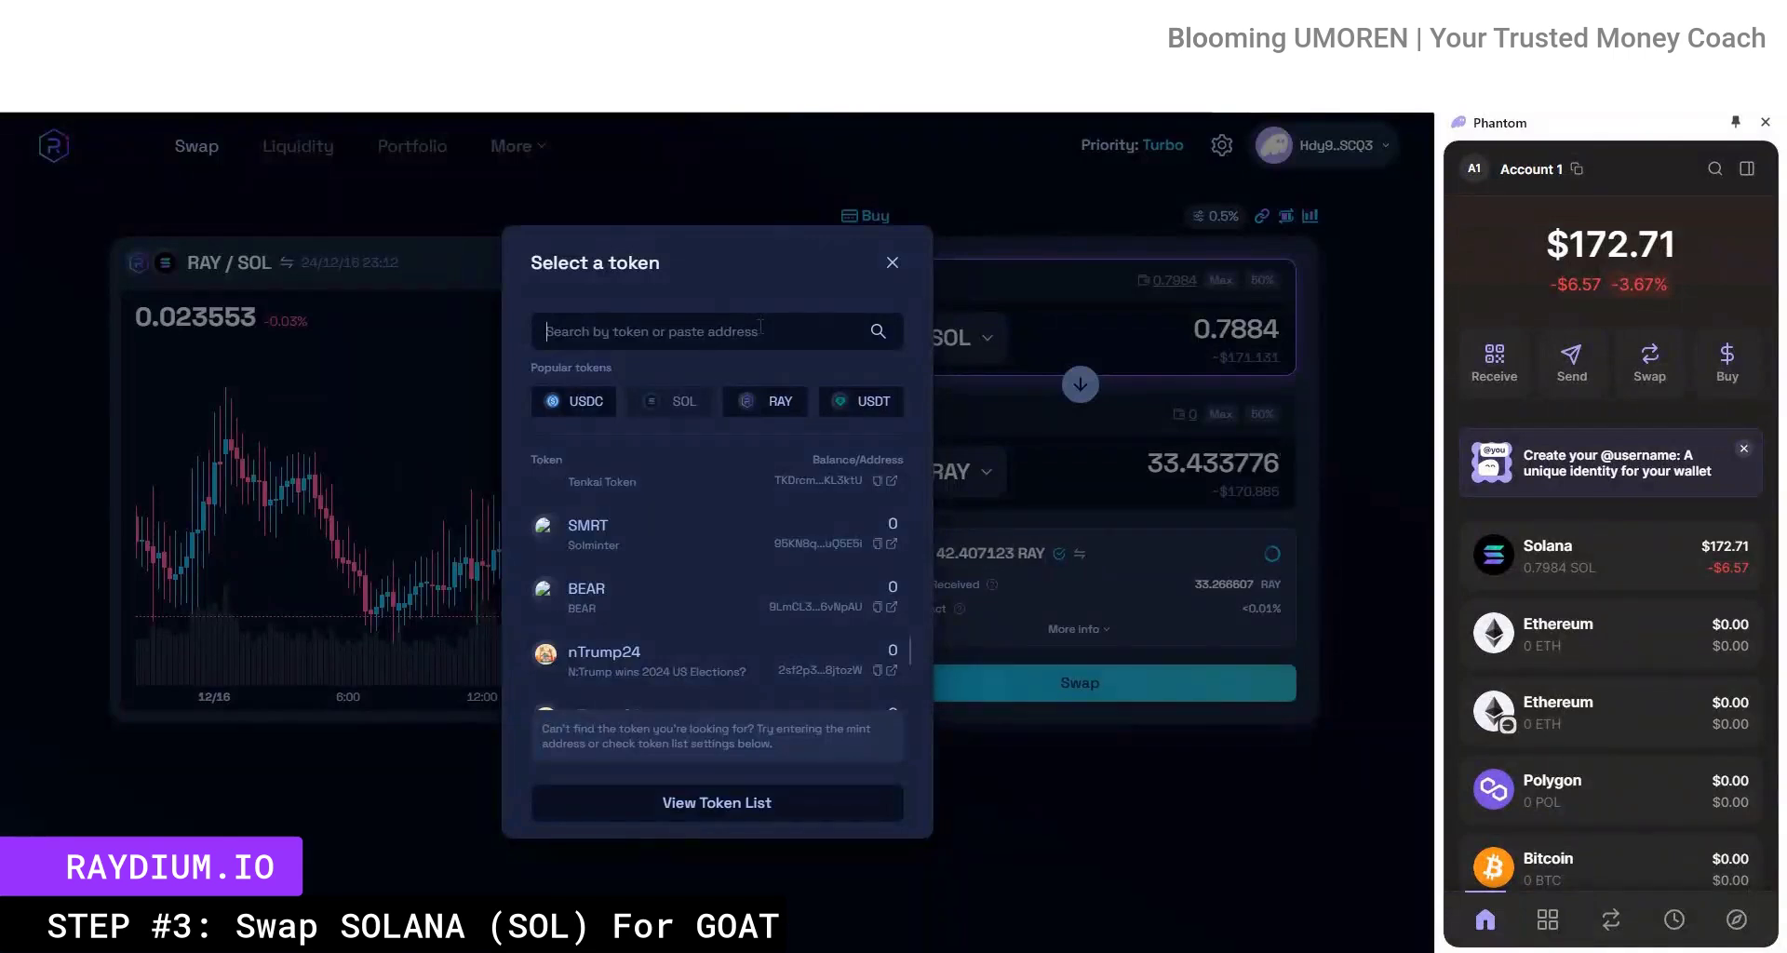
Step: Pick GOAT by its pasted contract address, swap 0.1 SOL for it, and approve in Phantom
key(ctrl+v)
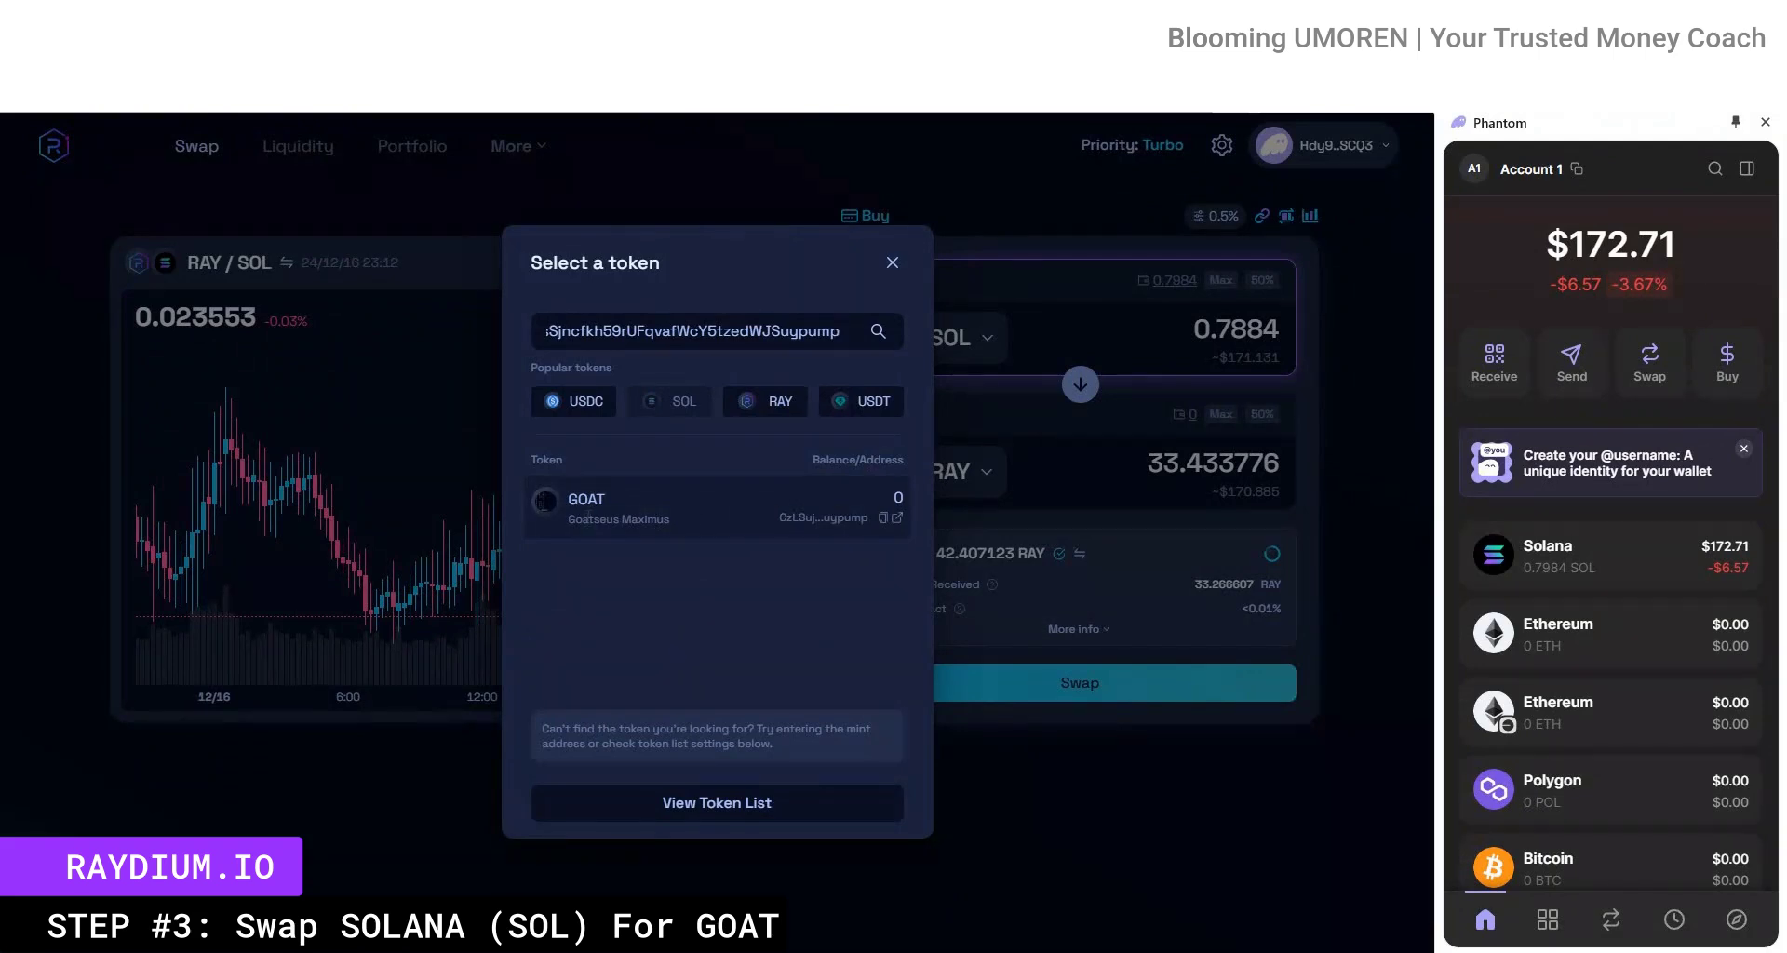
click(589, 510)
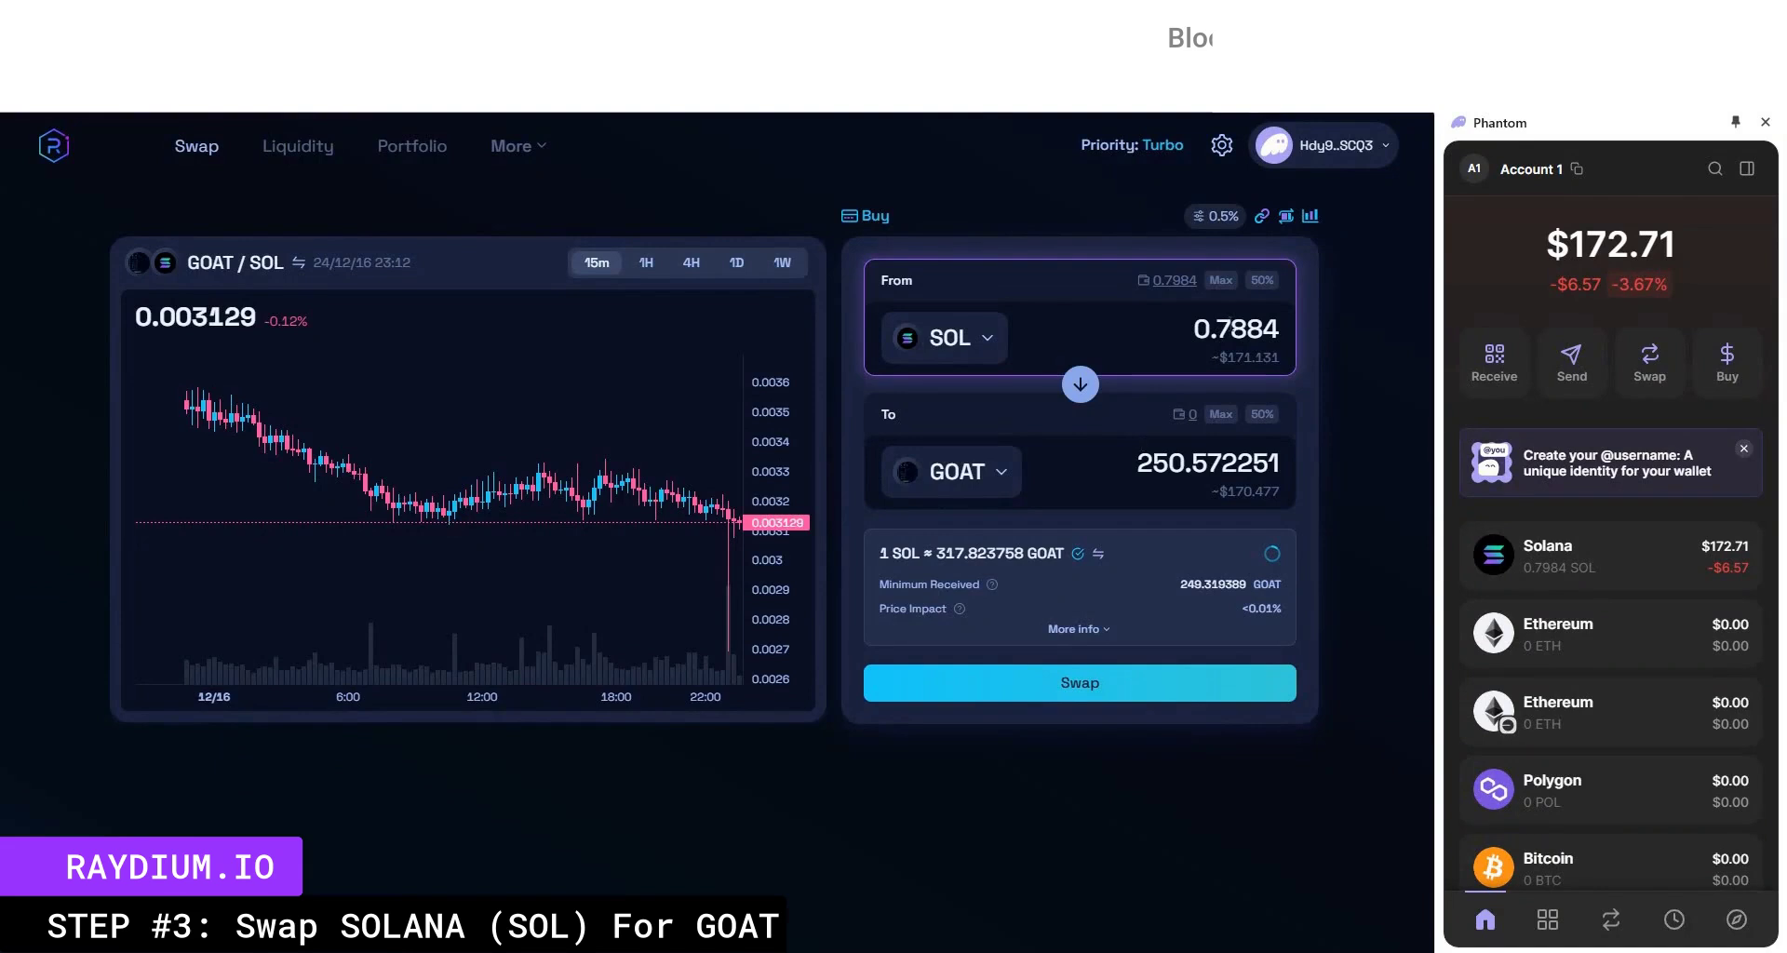
drag(1194, 329, 1287, 335)
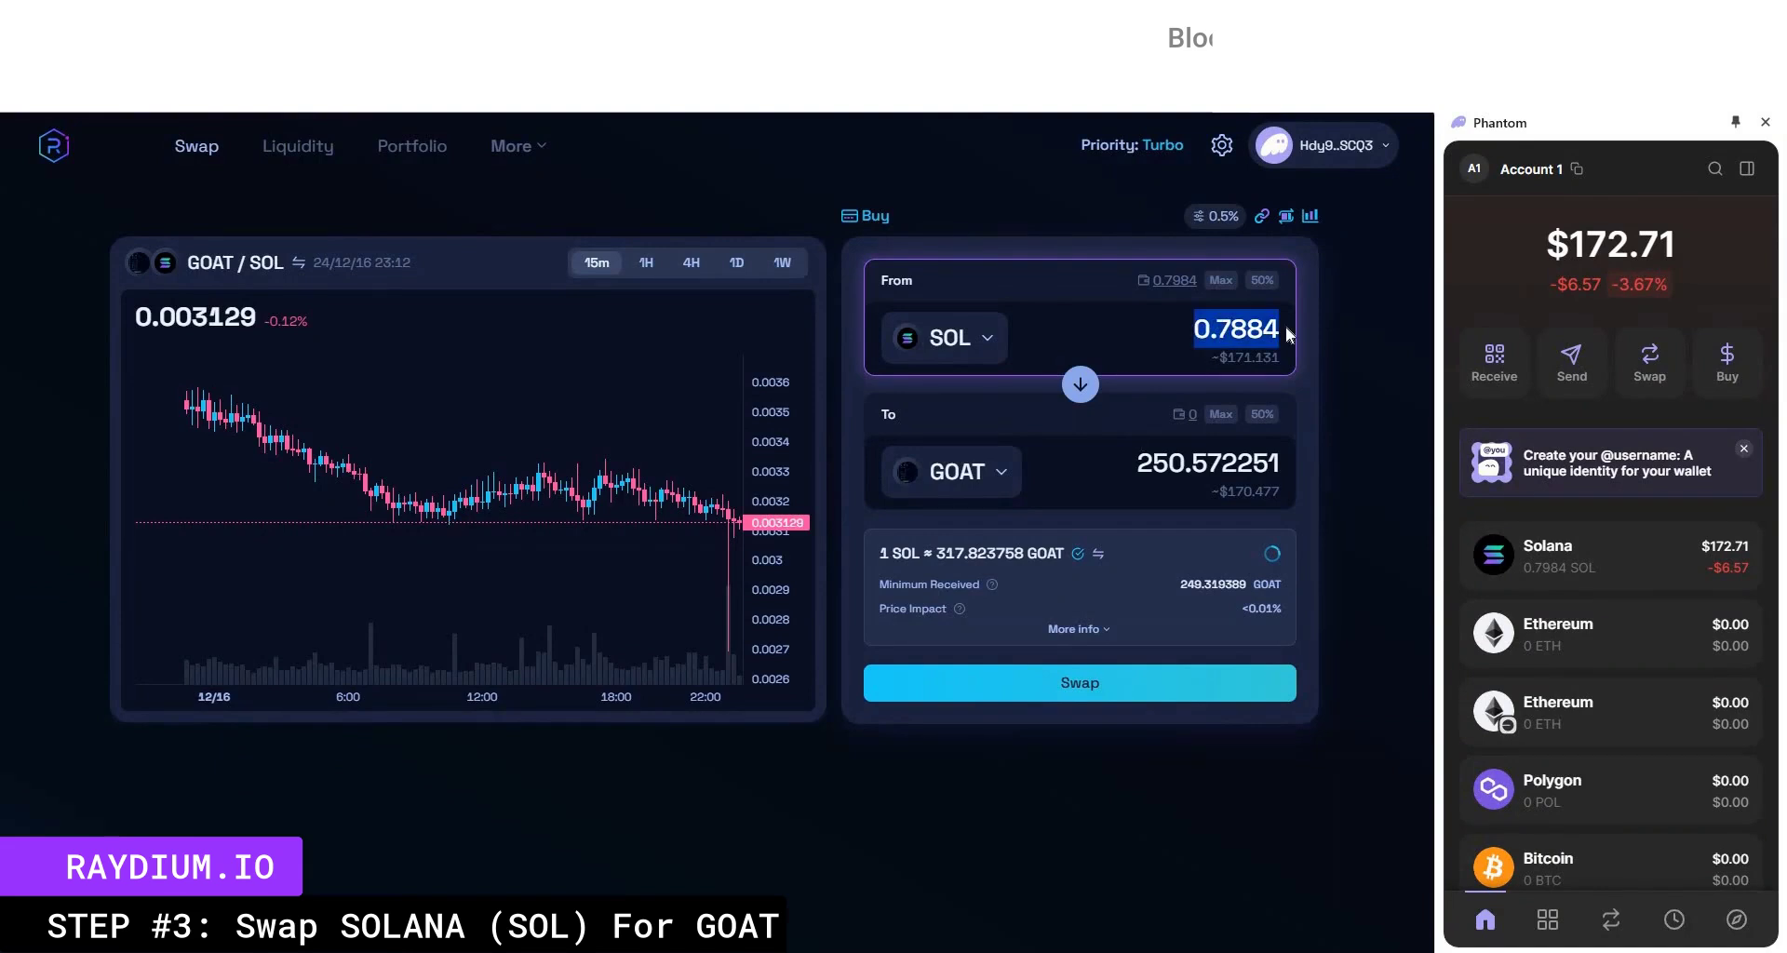
text(0.1)
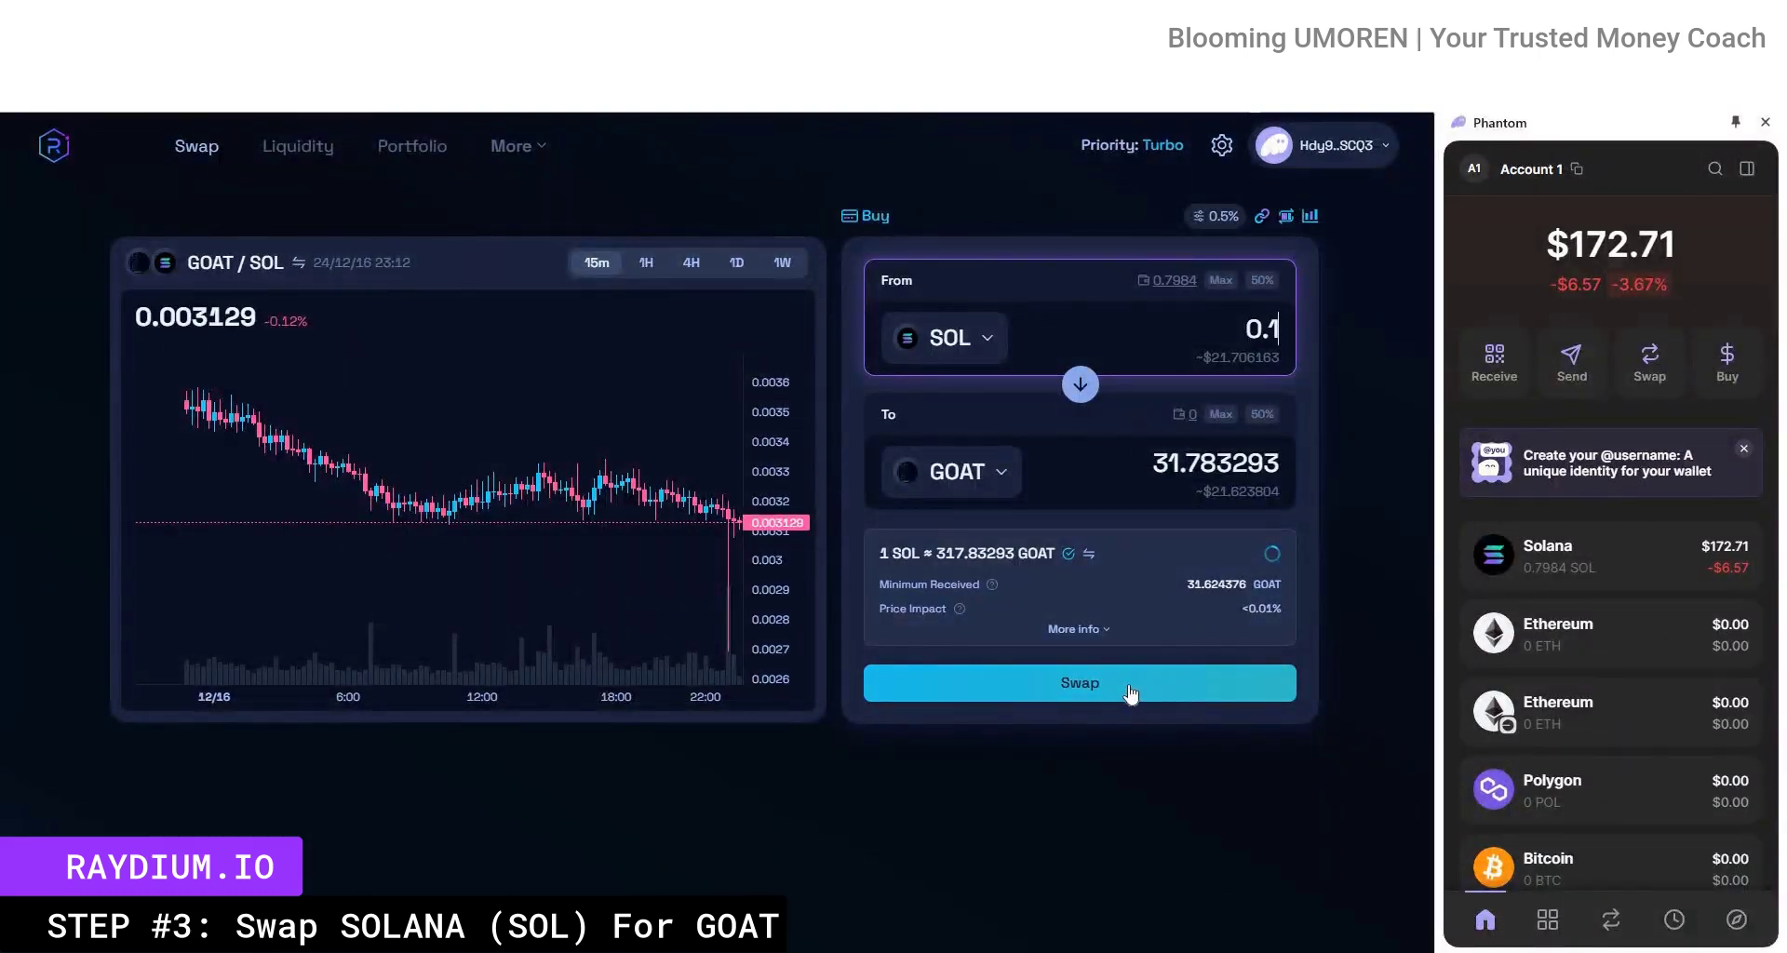
click(1129, 688)
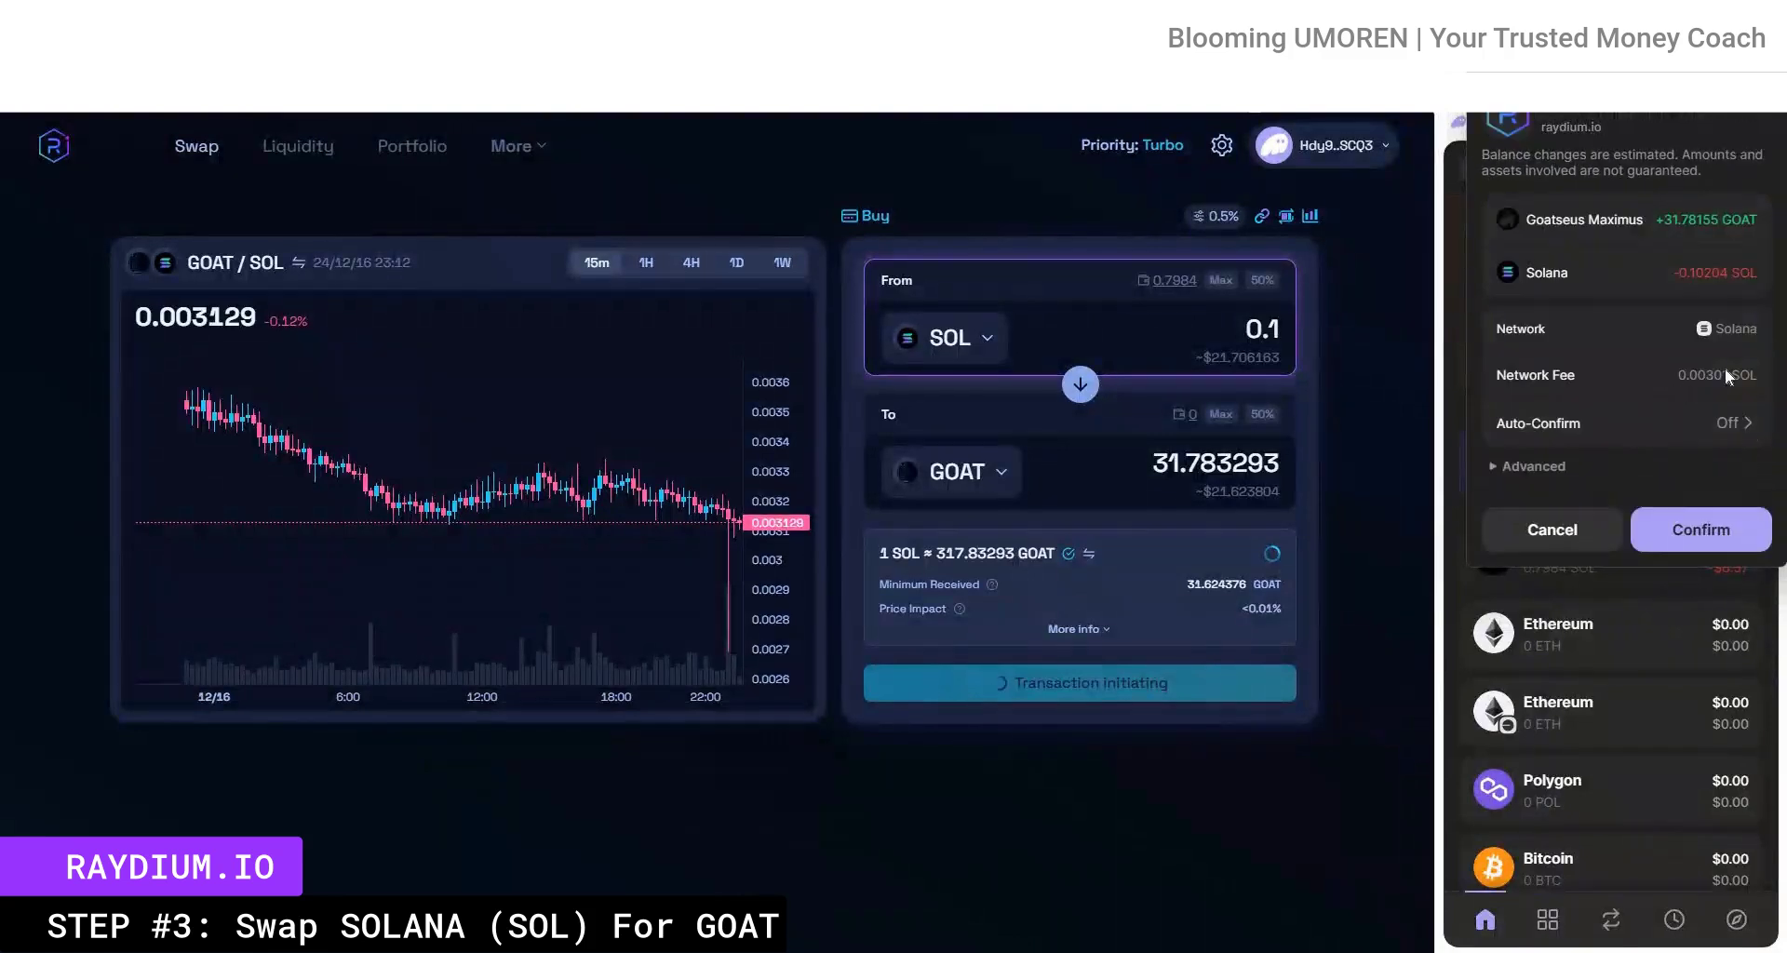
click(1712, 533)
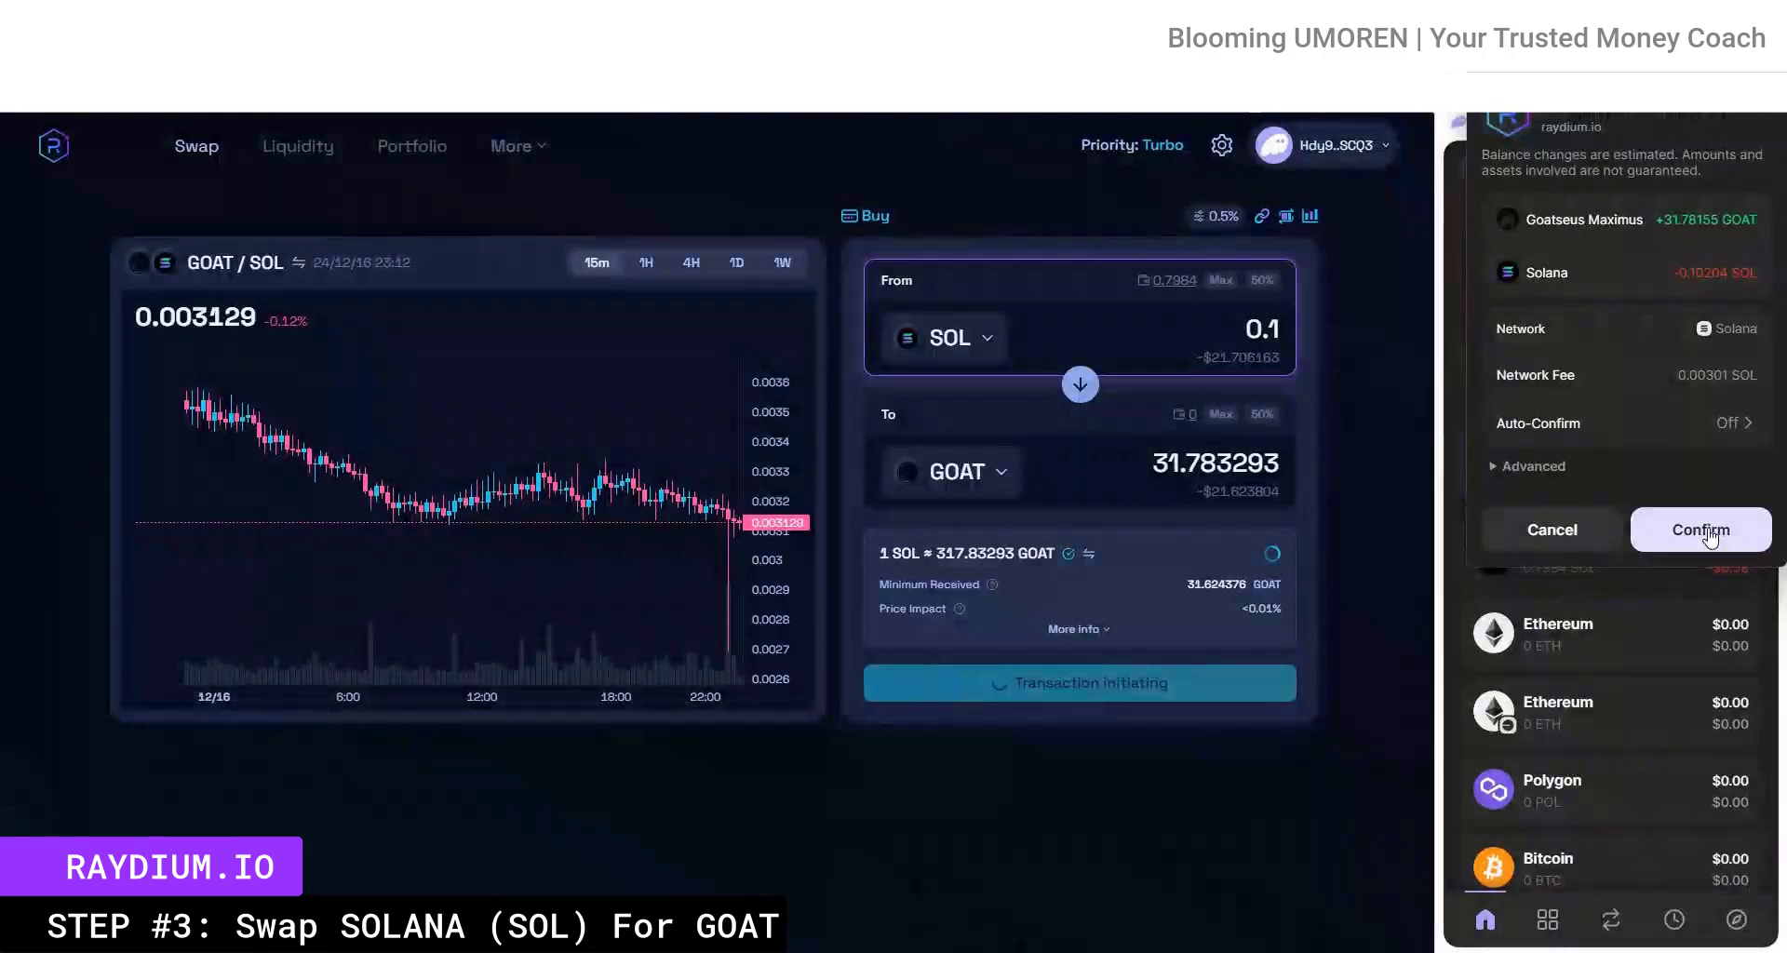